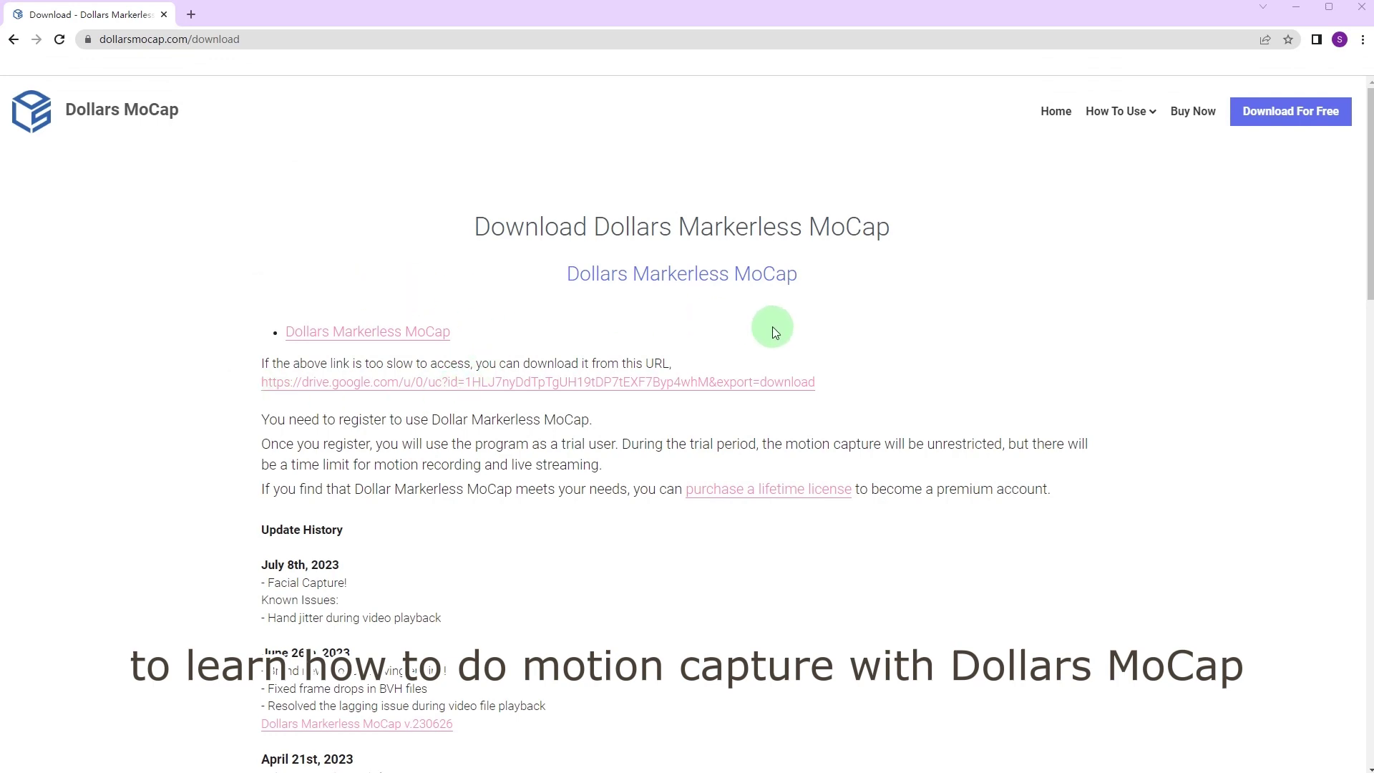
Step: Review the Dollars MoCap download page and open the extracted DollarsMarkerlessMoCap plugin folder in E:\Dollars
scroll(772, 330, "down", 10)
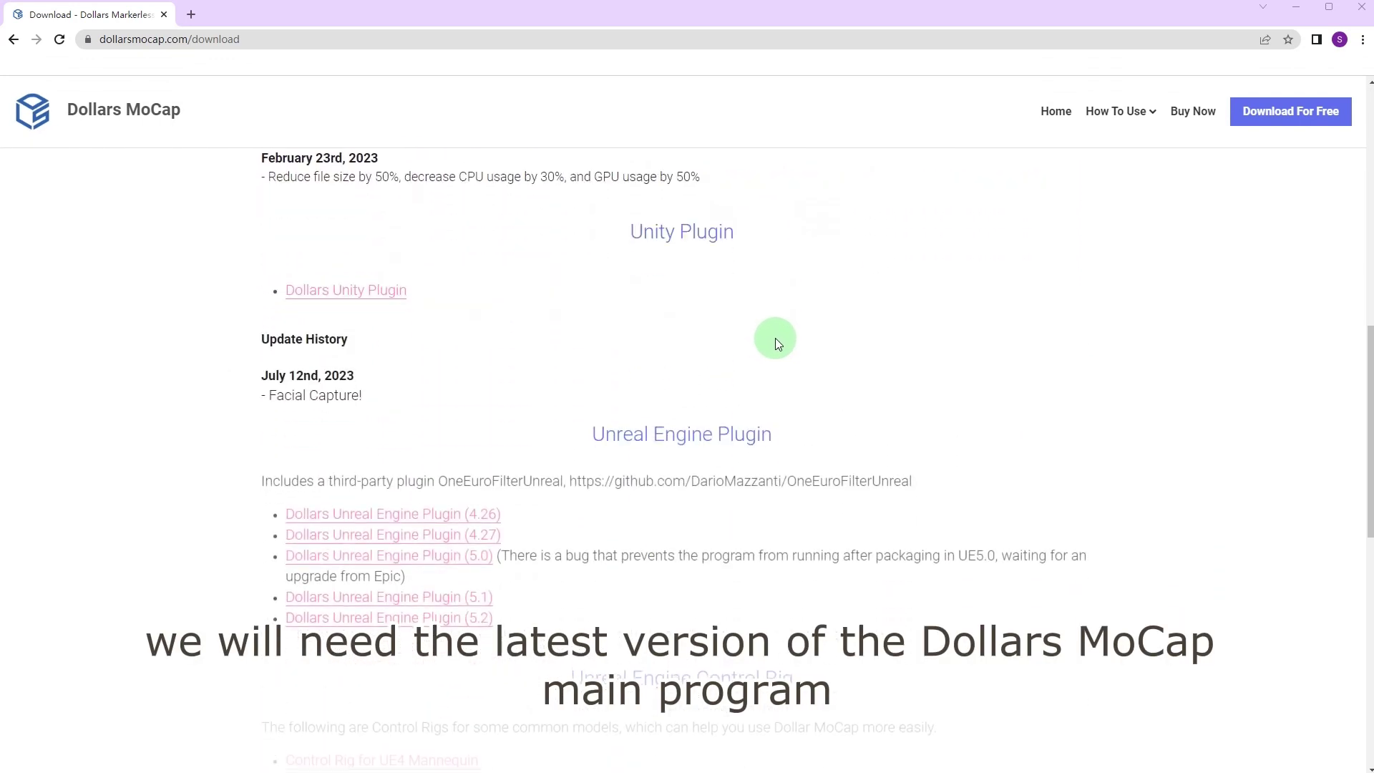
scroll(775, 338, "down", 7)
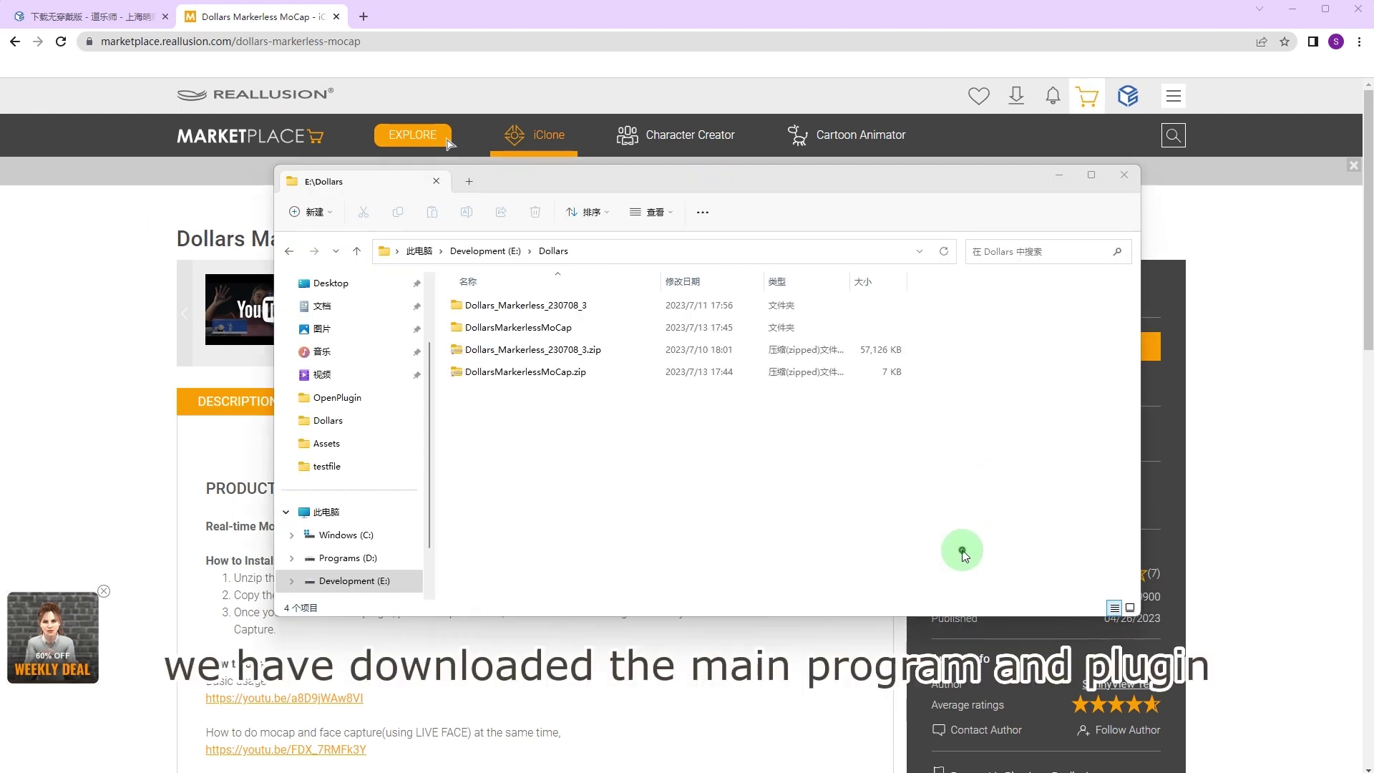
left_click(593, 356)
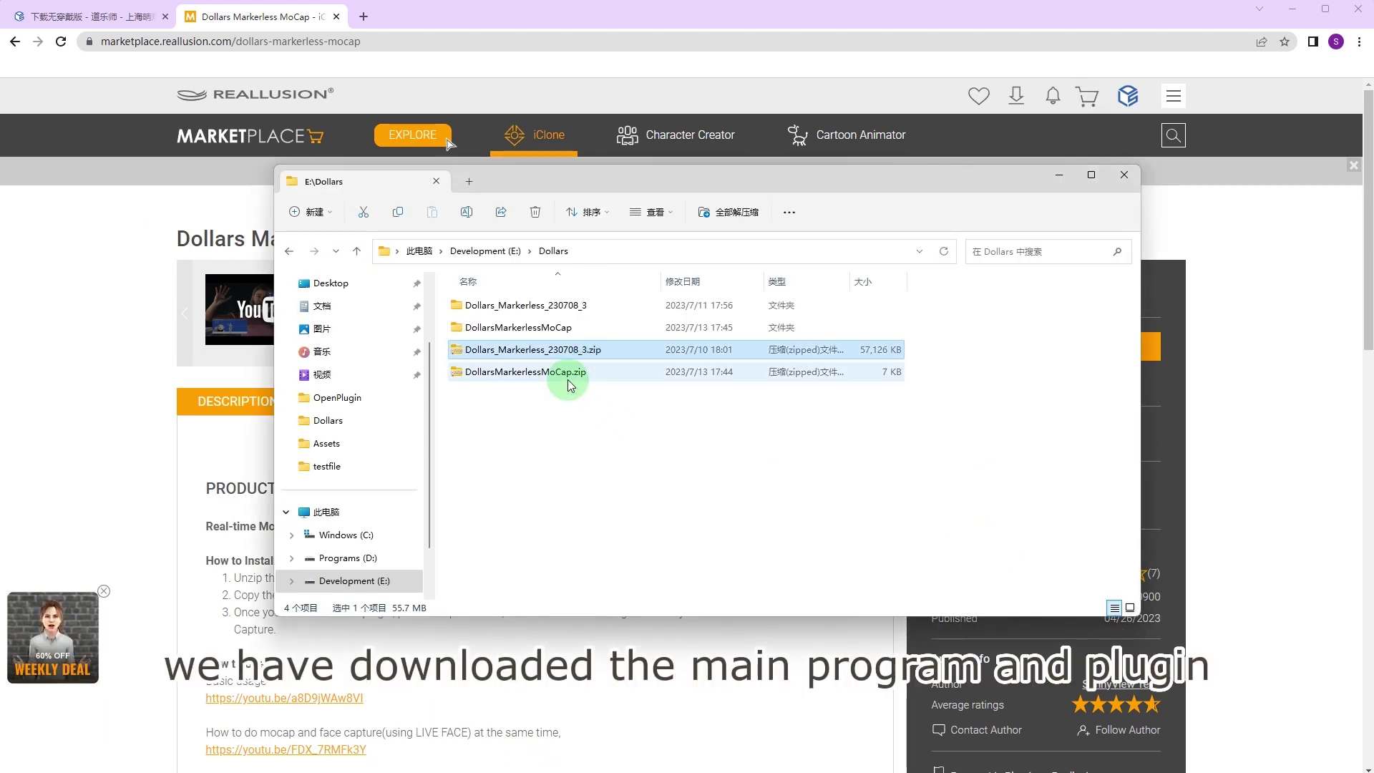
left_click(569, 374)
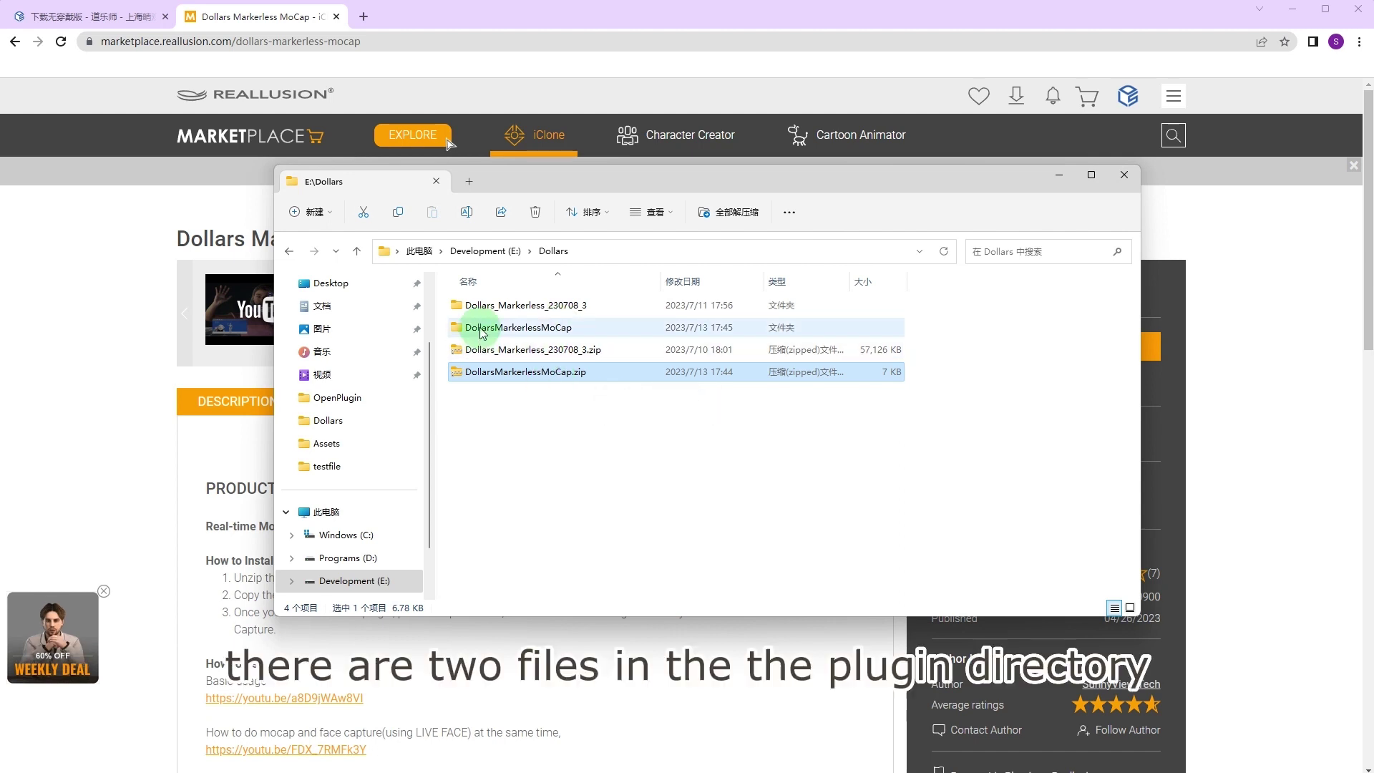
left_click(547, 329)
double_click(547, 330)
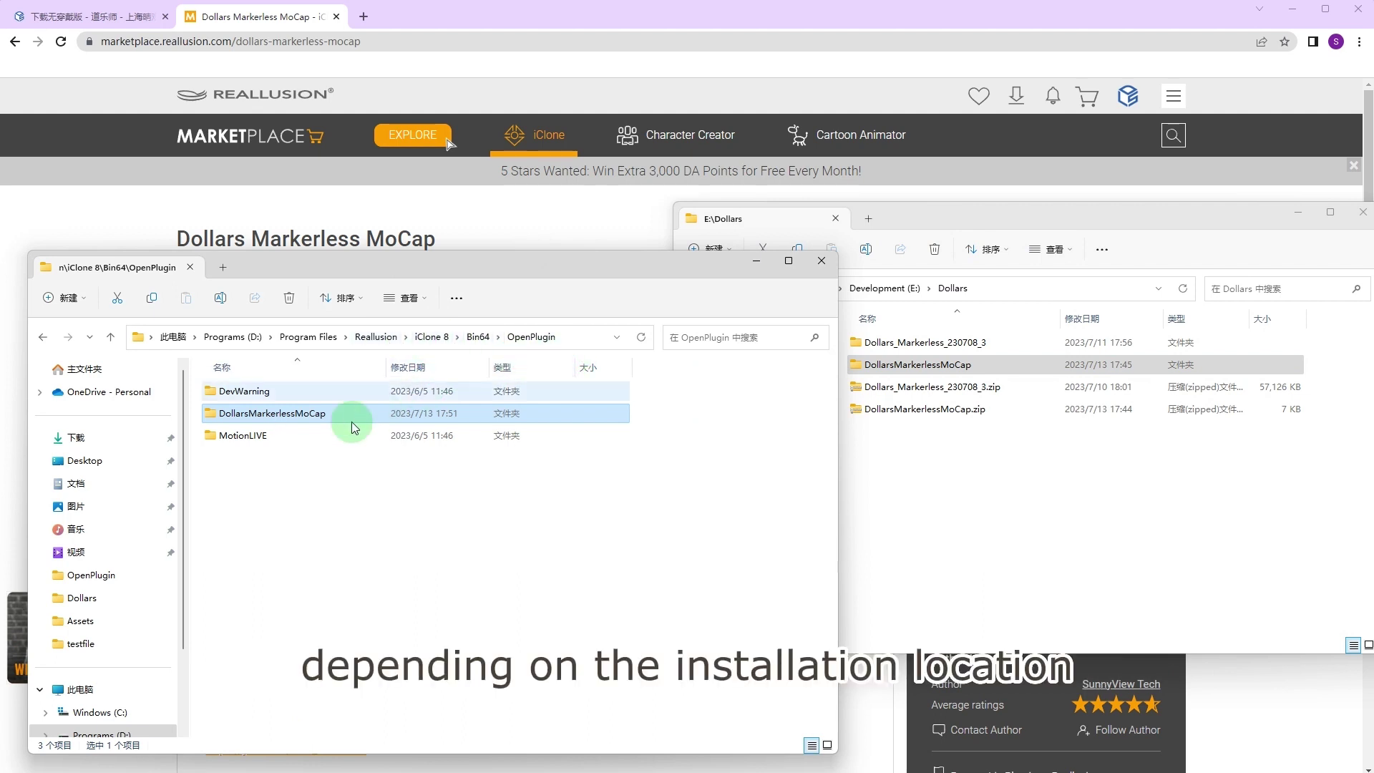
Step: Copy the DollarsMarkerlessMoCap folder from E:\Dollars into iClone 8's Bin64\OpenPlugin folder
left_click(317, 469)
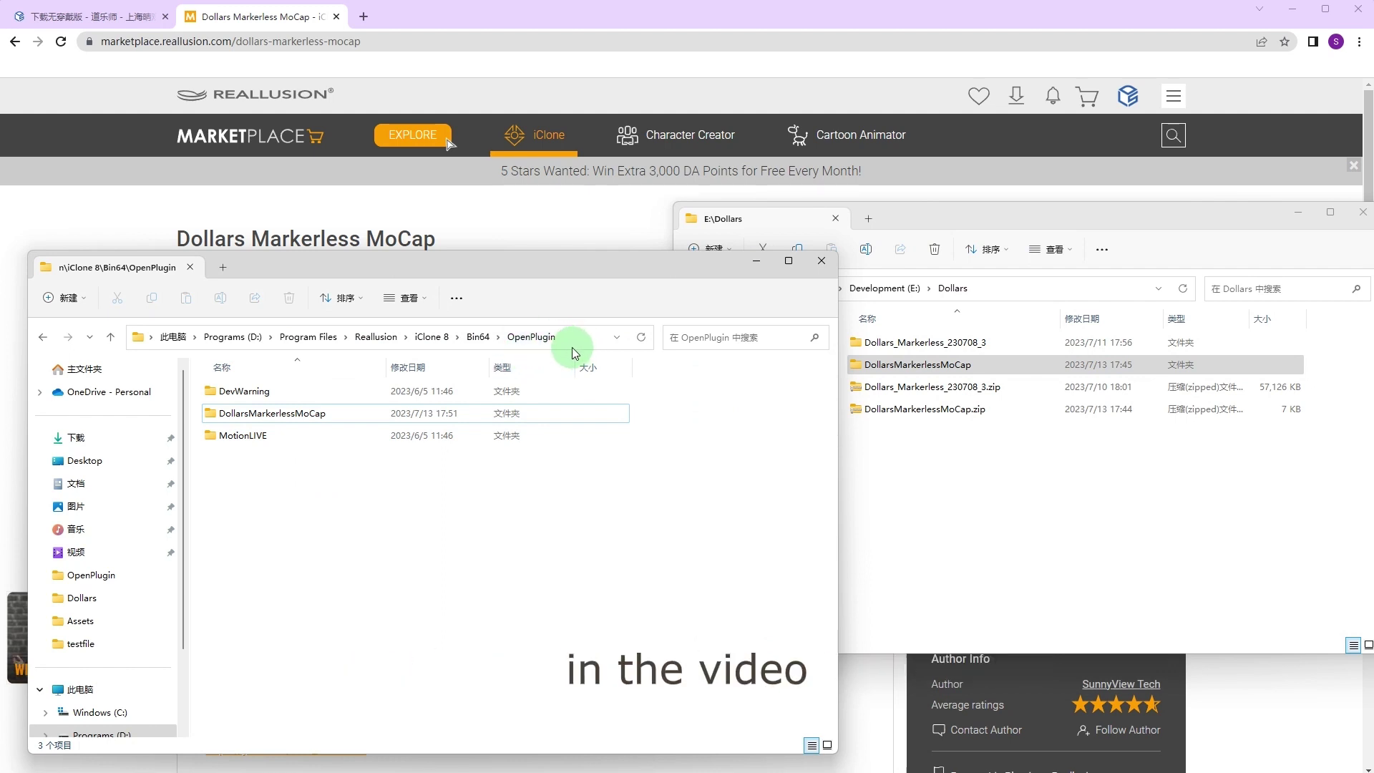
left_click(1026, 466)
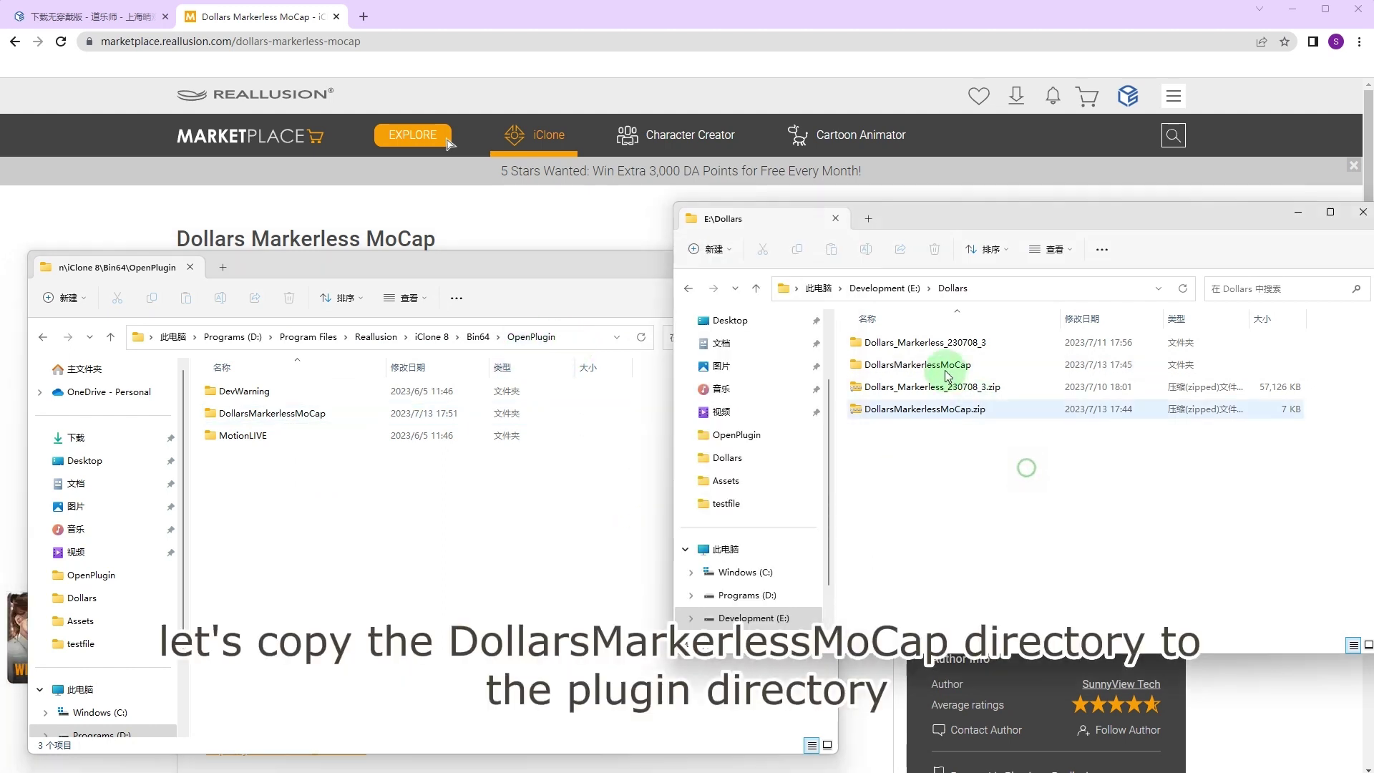
left_click(946, 368)
left_click(946, 368)
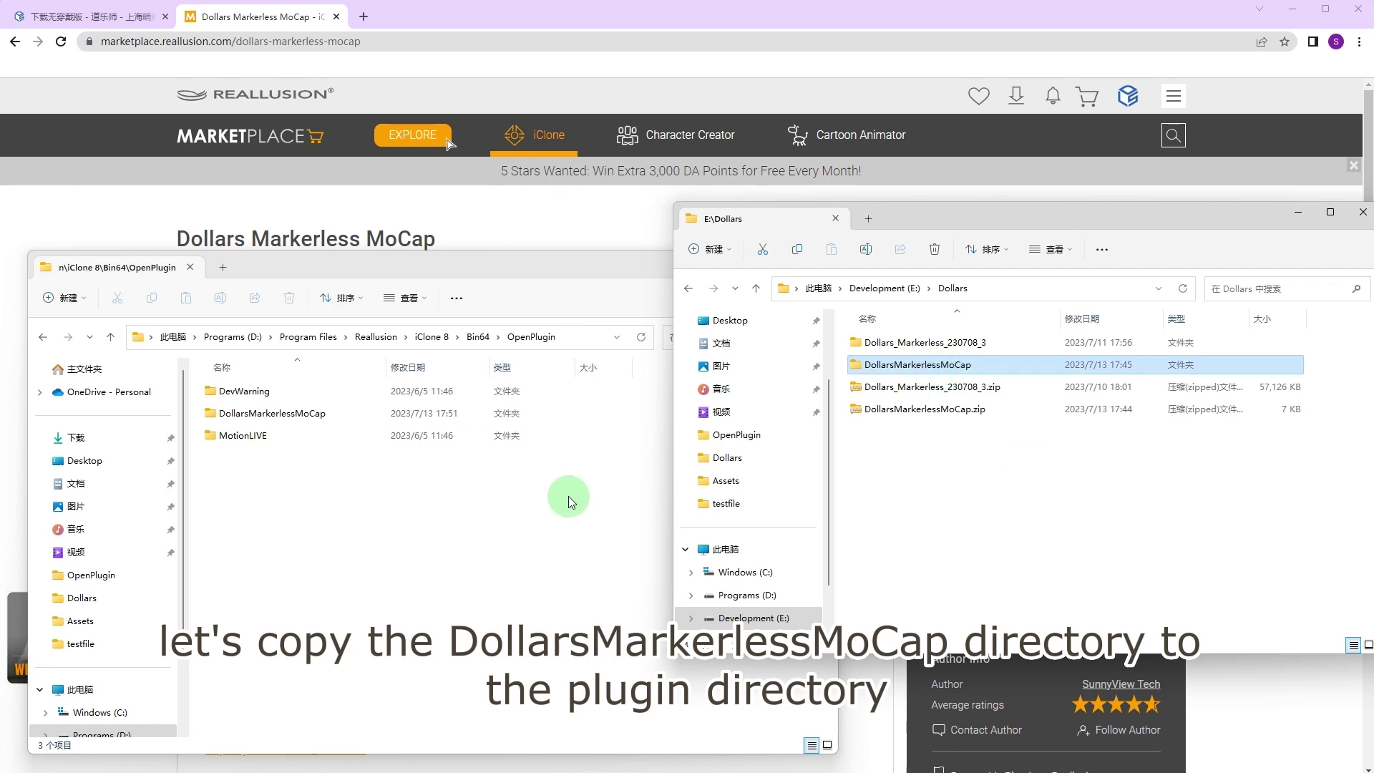
left_click(259, 525)
left_click(283, 421)
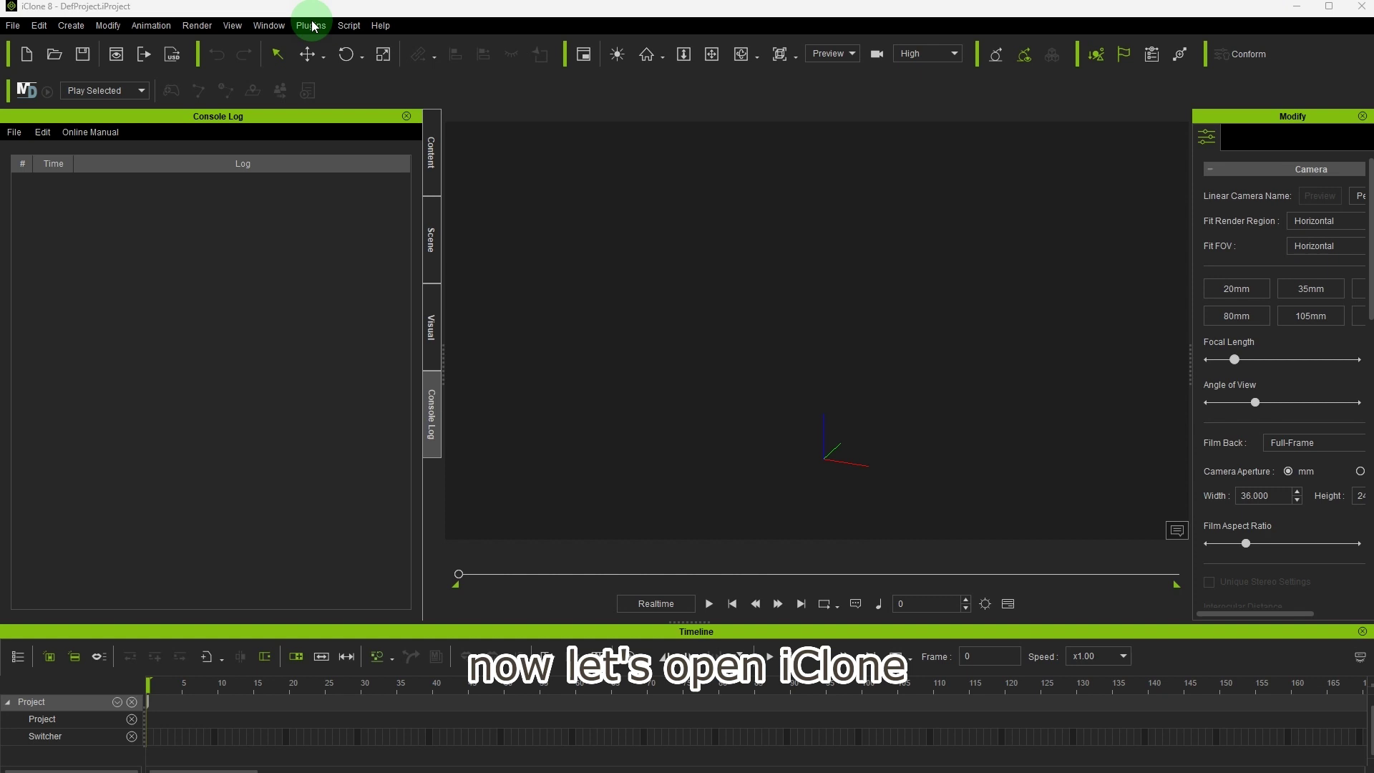
Step: Switch to iClone 8, open the Dollars Markerless Capture plugin, read its avatar message and close the plugin
left_click(311, 27)
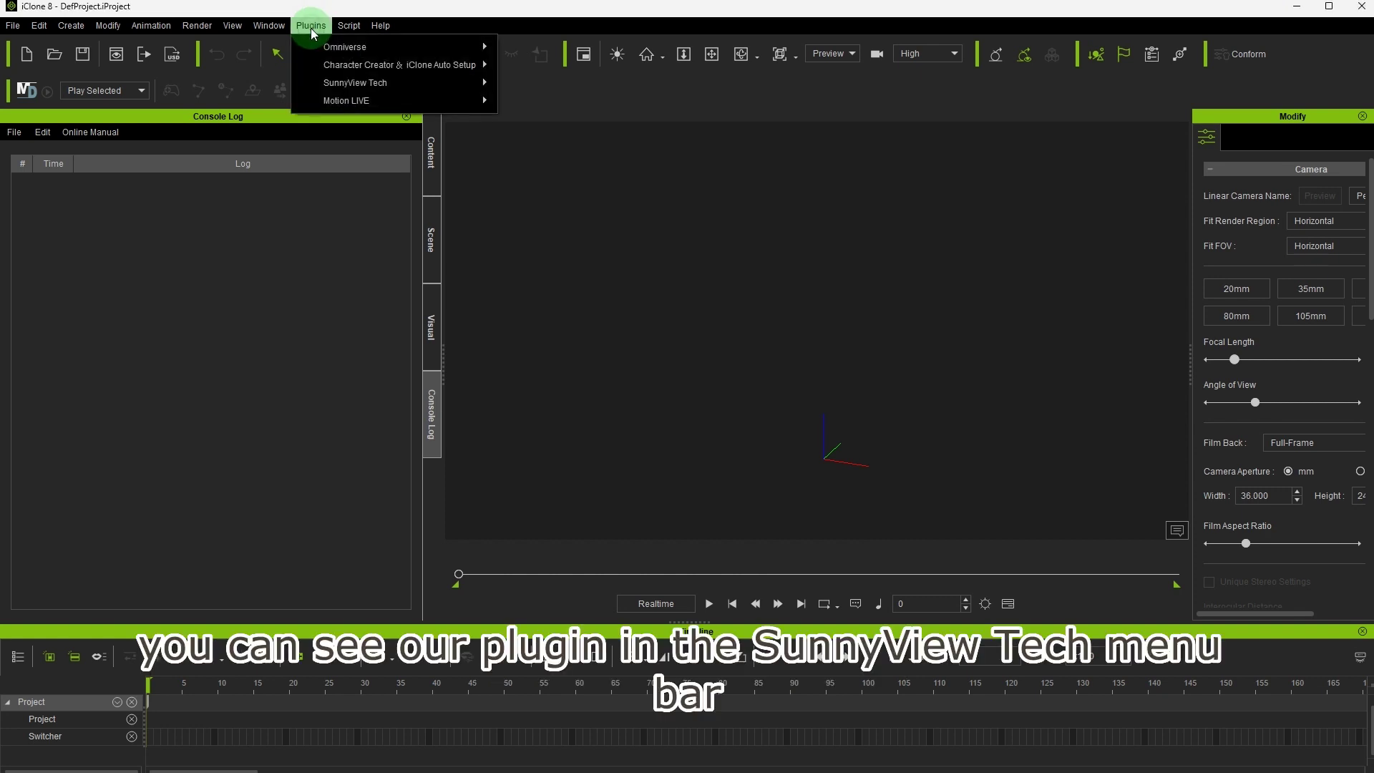
mouse_move(386, 92)
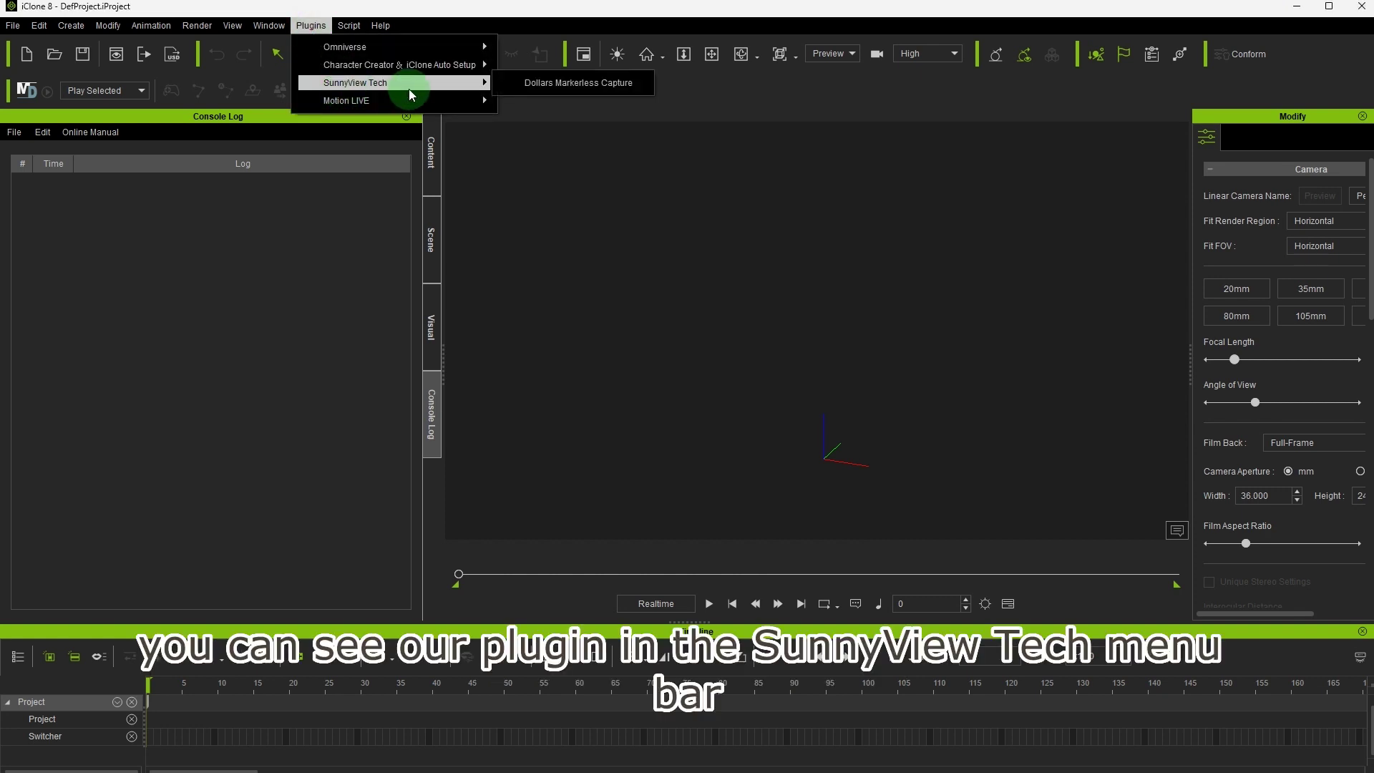
left_click(562, 85)
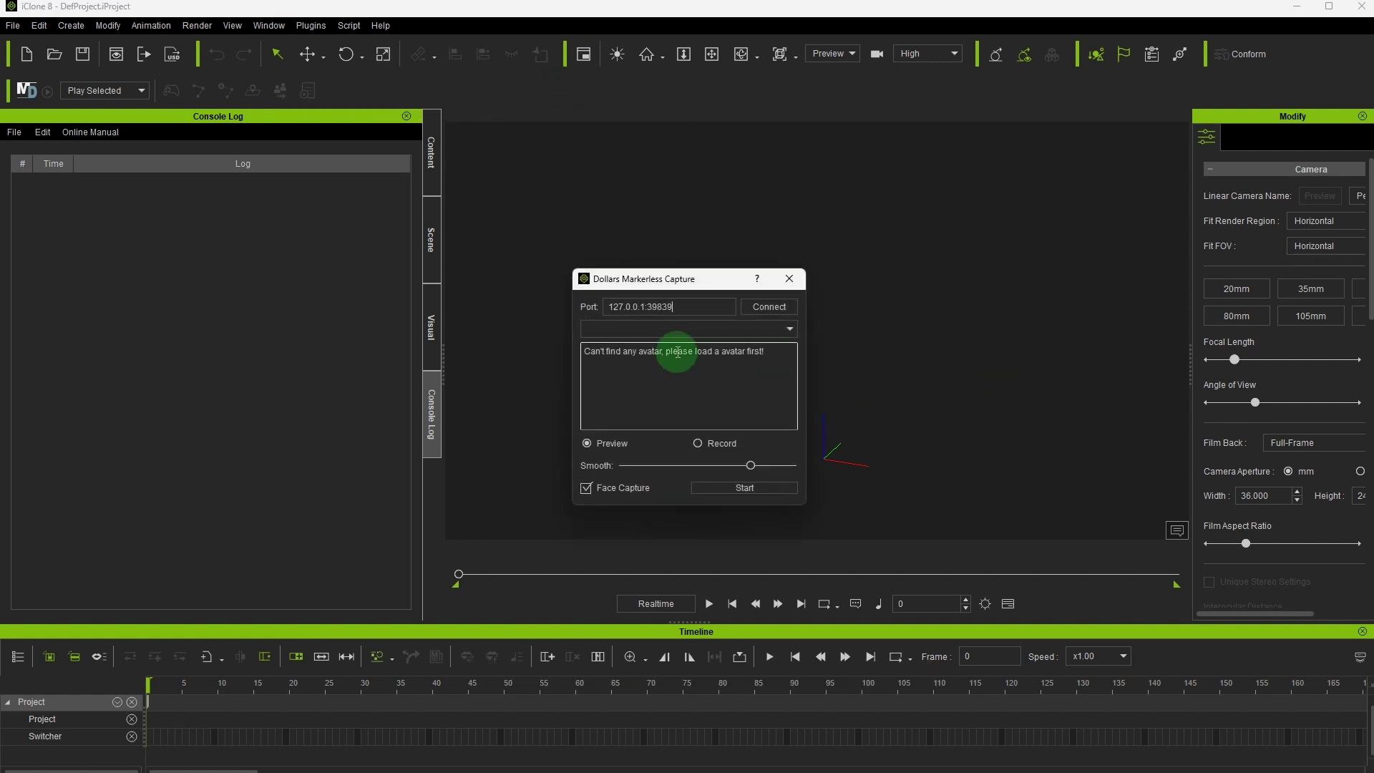
left_click_drag(673, 356, 622, 355)
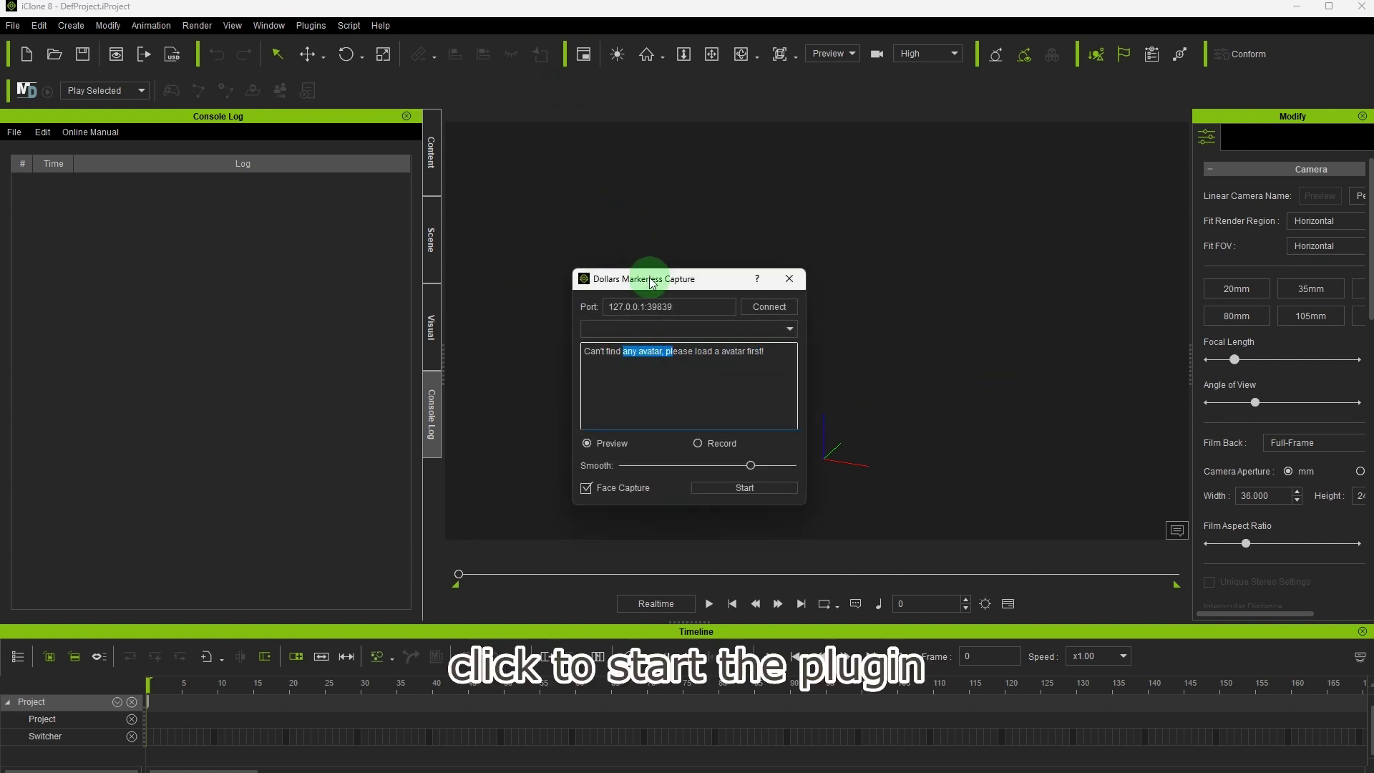
left_click_drag(690, 350, 590, 351)
left_click(659, 364)
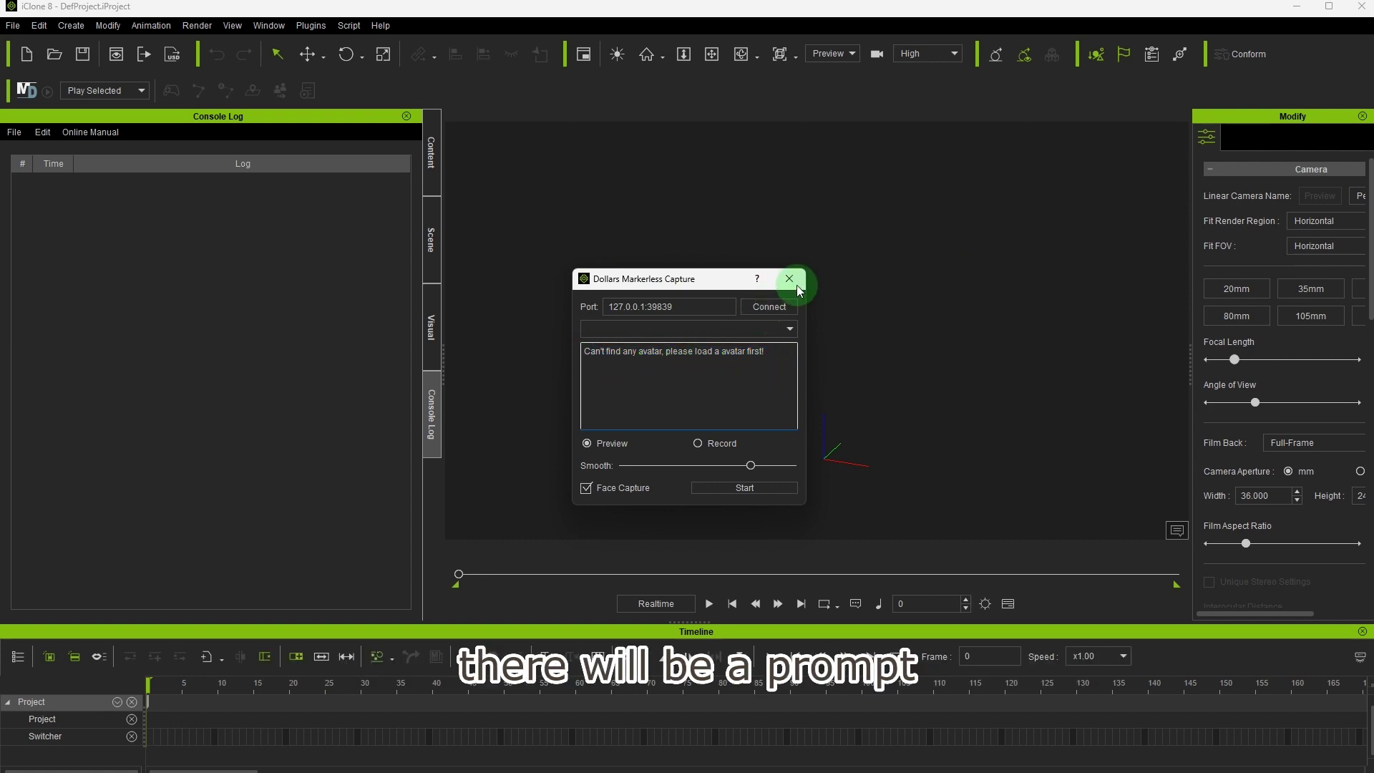
left_click(793, 281)
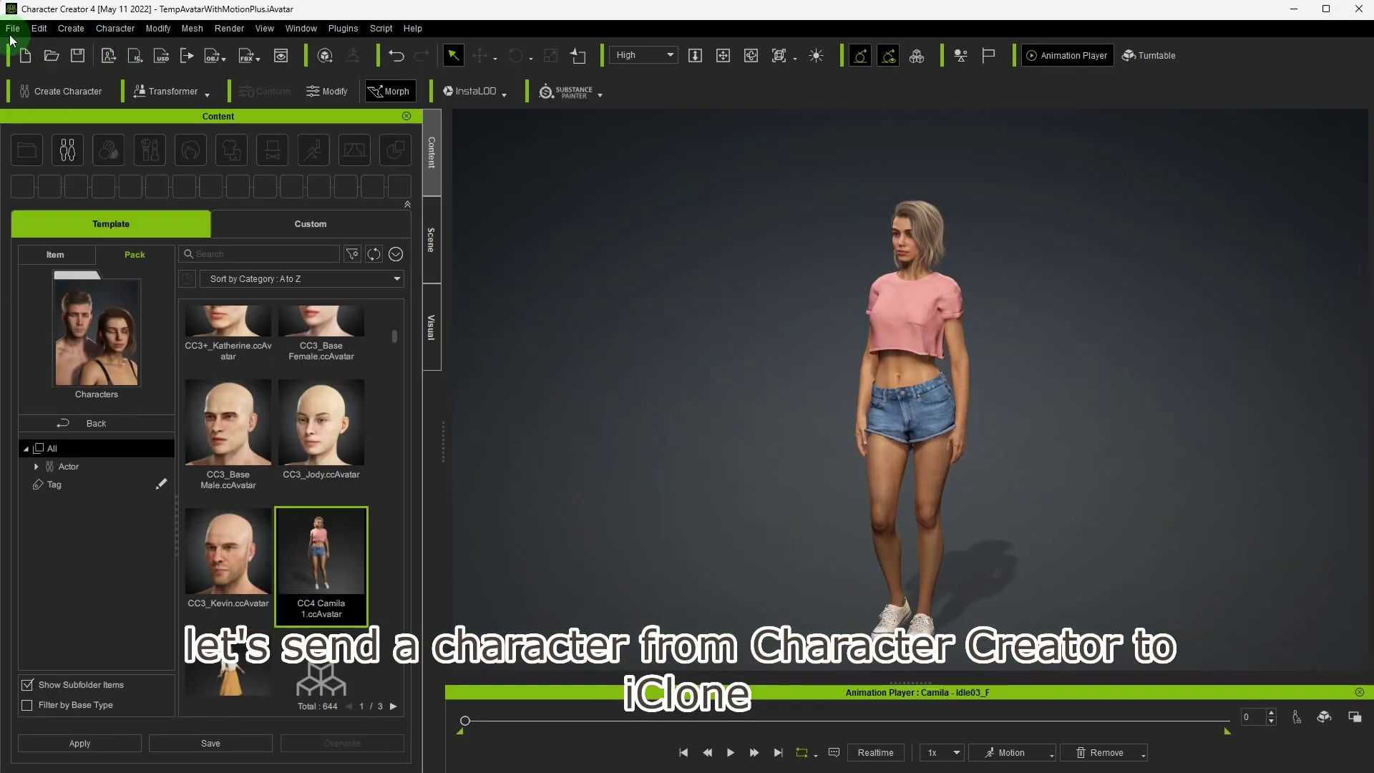
Step: Send the CC4 Camila character from Character Creator 4 to iClone
left_click(13, 28)
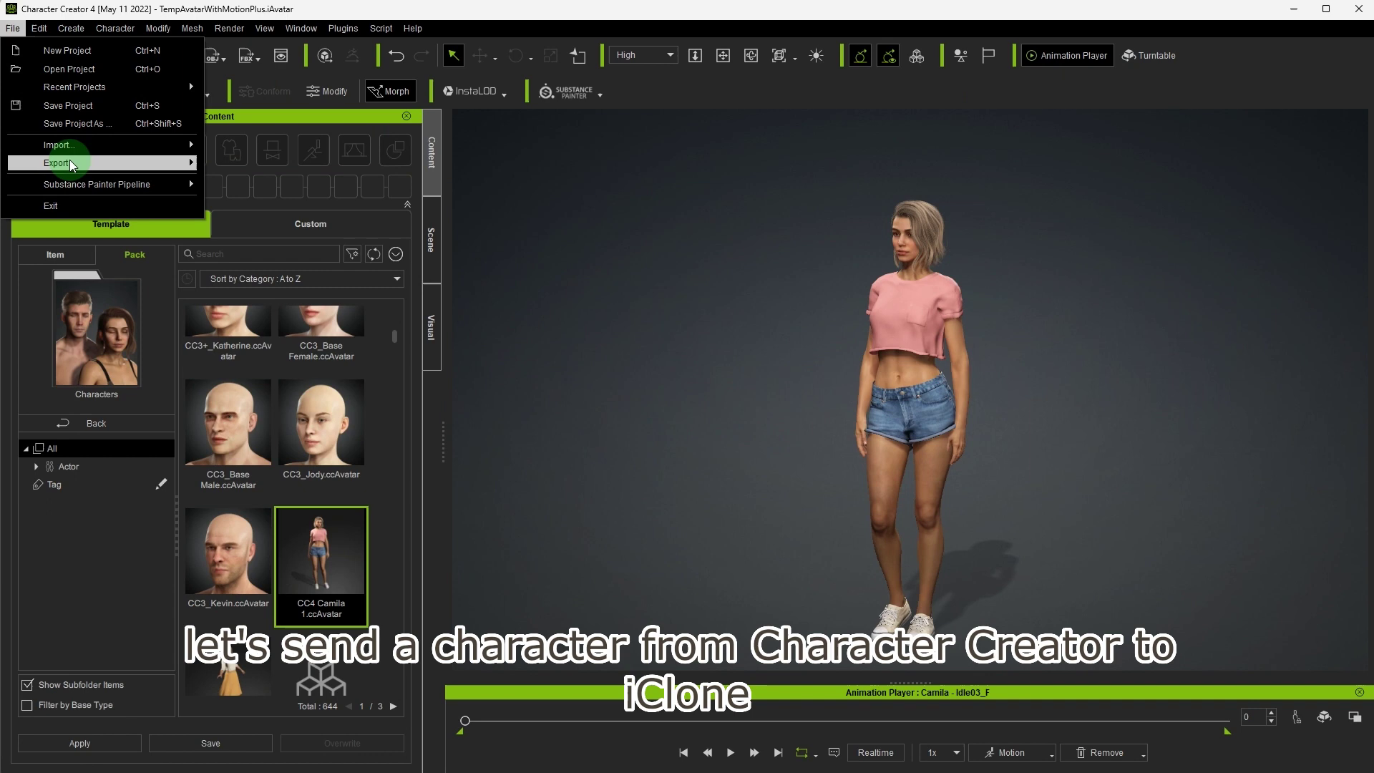
mouse_move(70, 164)
mouse_move(301, 195)
left_click(401, 206)
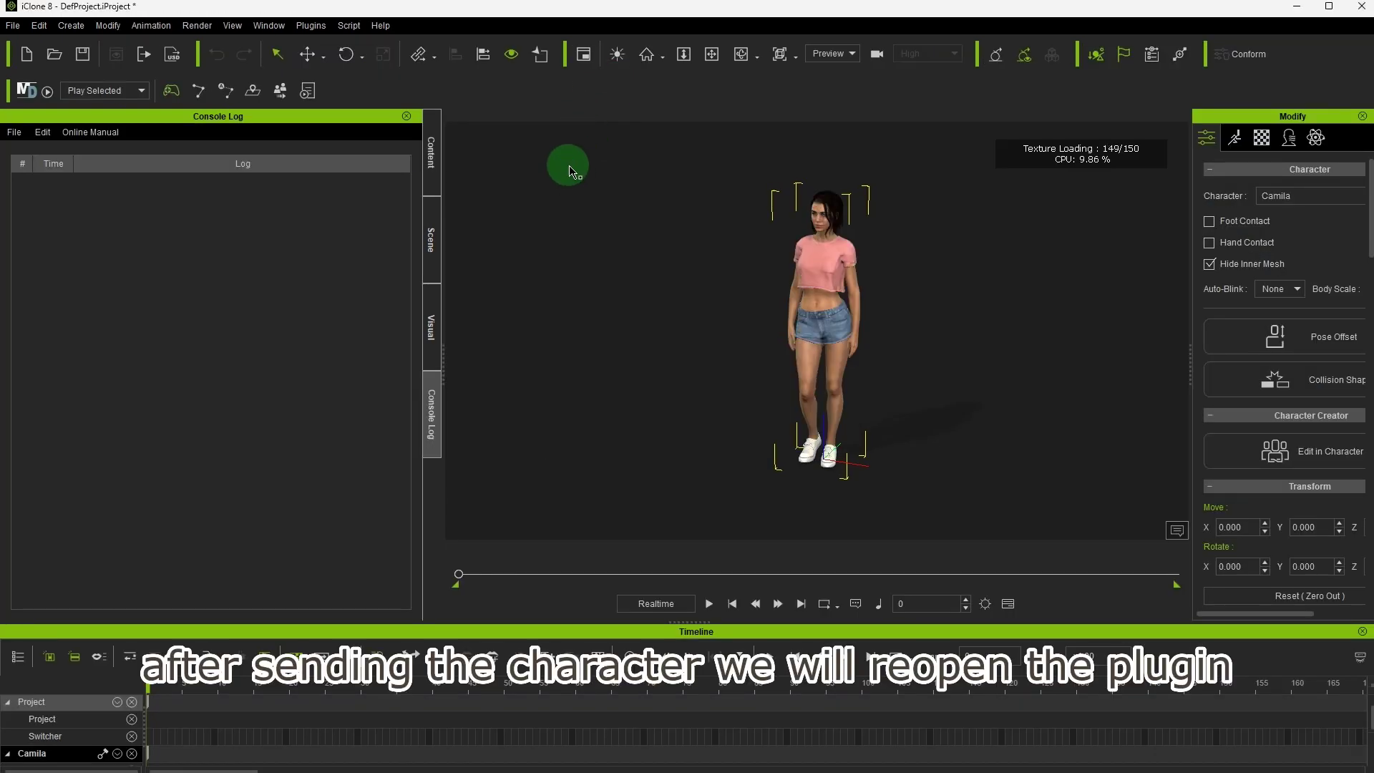
Step: Reopen the Dollars Markerless Capture plugin in iClone 8 with the character in the scene
left_click(311, 25)
mouse_move(343, 83)
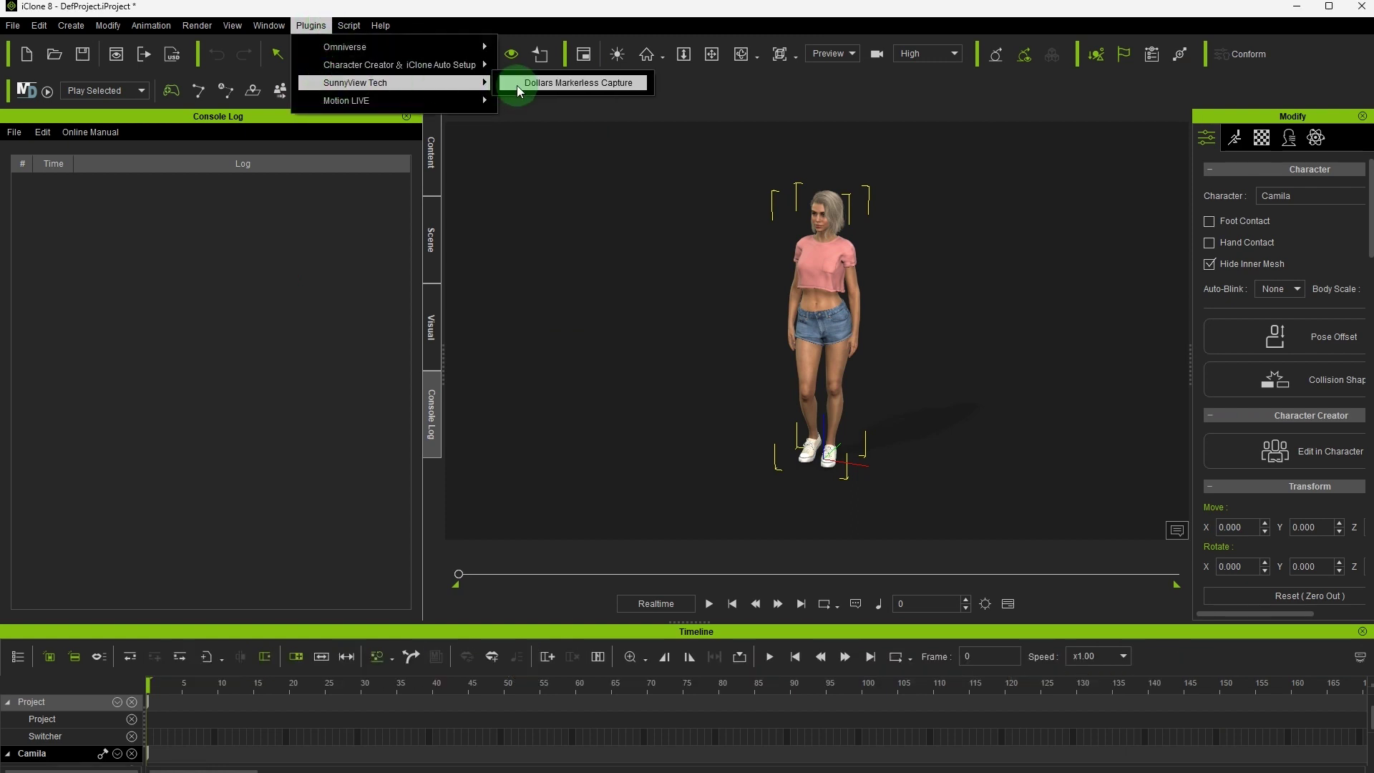
left_click(518, 84)
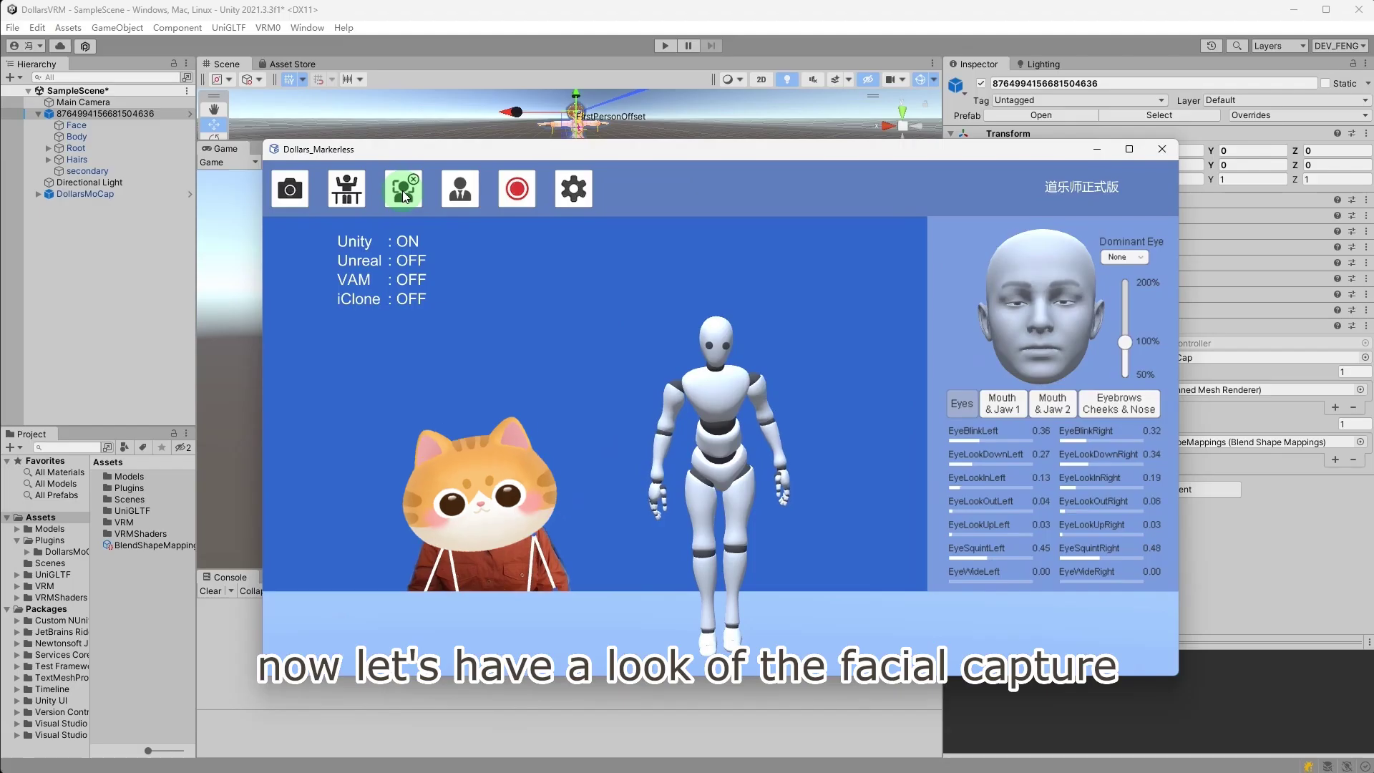
Step: Switch to Dollars_Markerless, toggle facial capture off and back on, and calibrate the facial capture
left_click(404, 204)
left_click(405, 199)
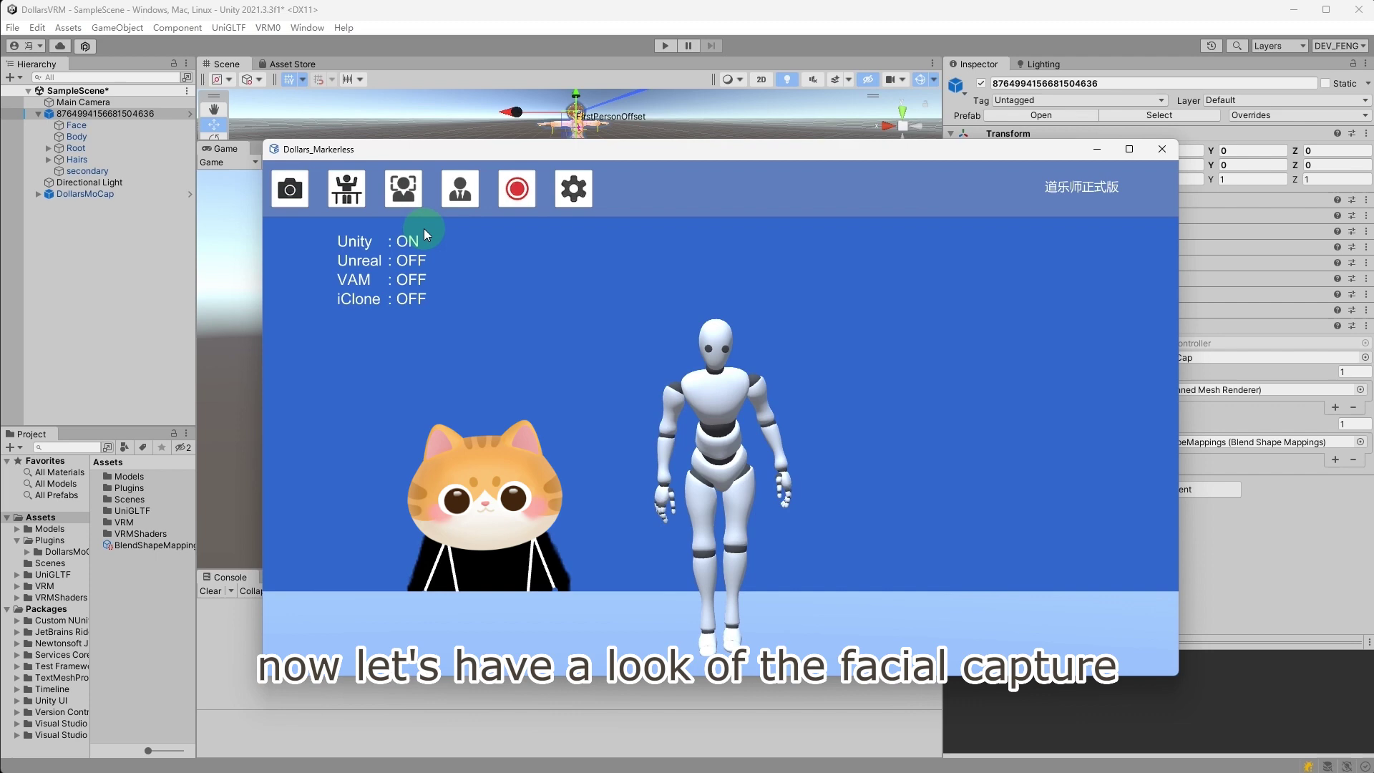
left_click(406, 198)
left_click(405, 196)
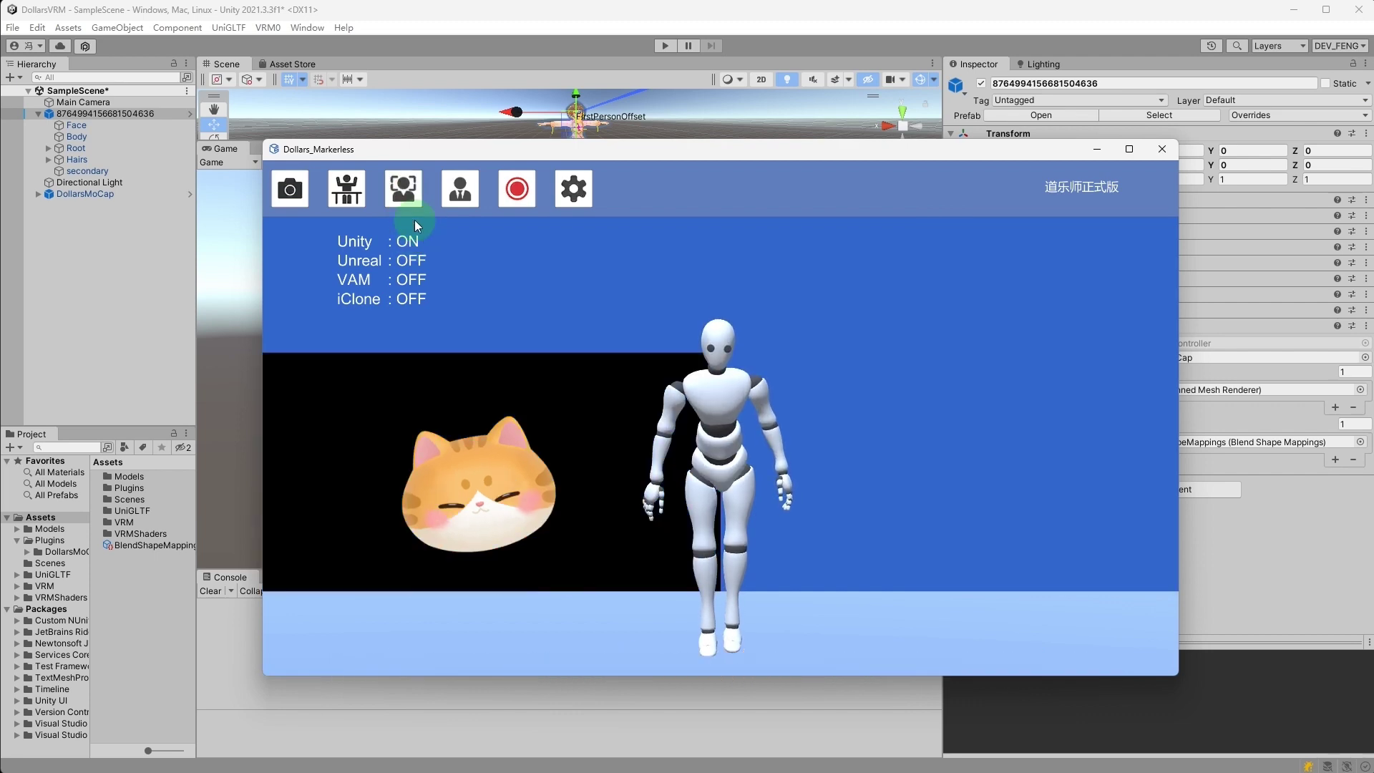
left_click(413, 204)
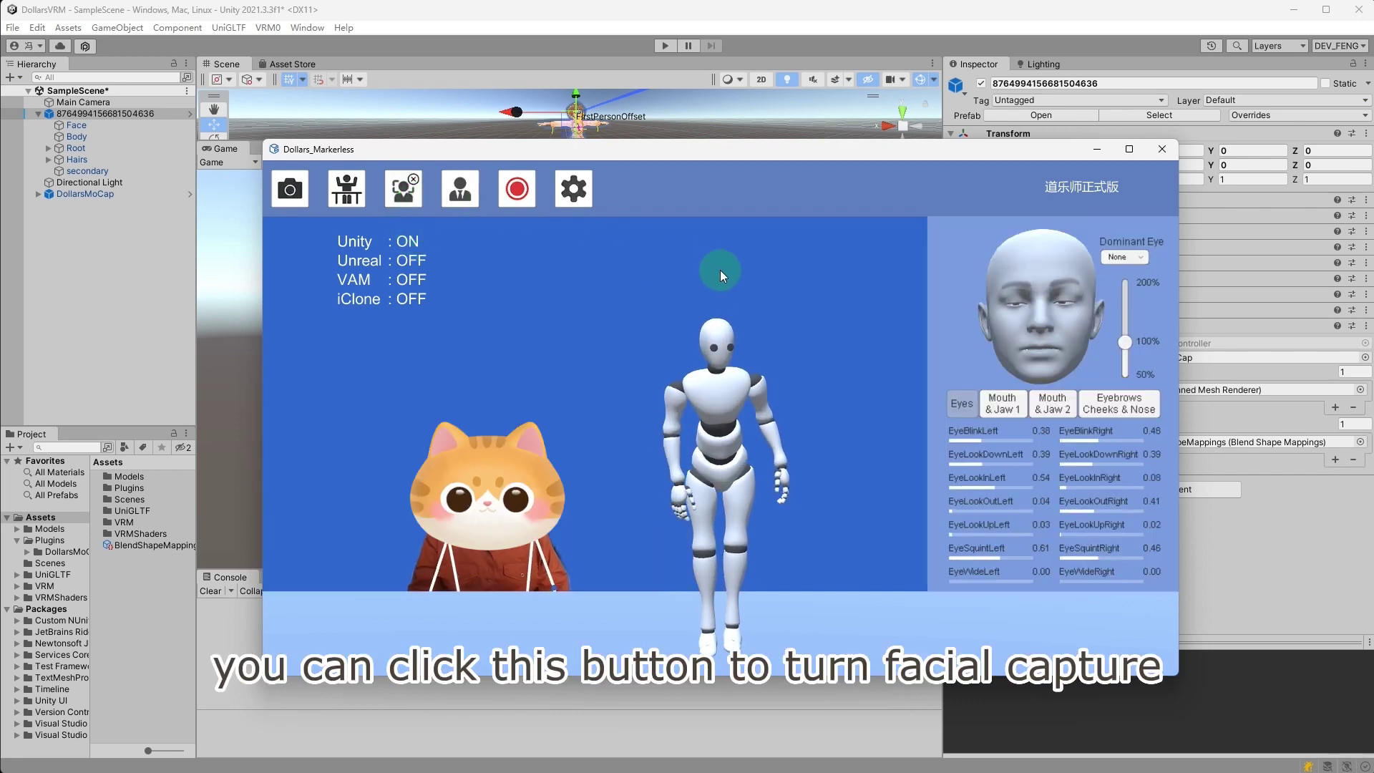
left_click(466, 195)
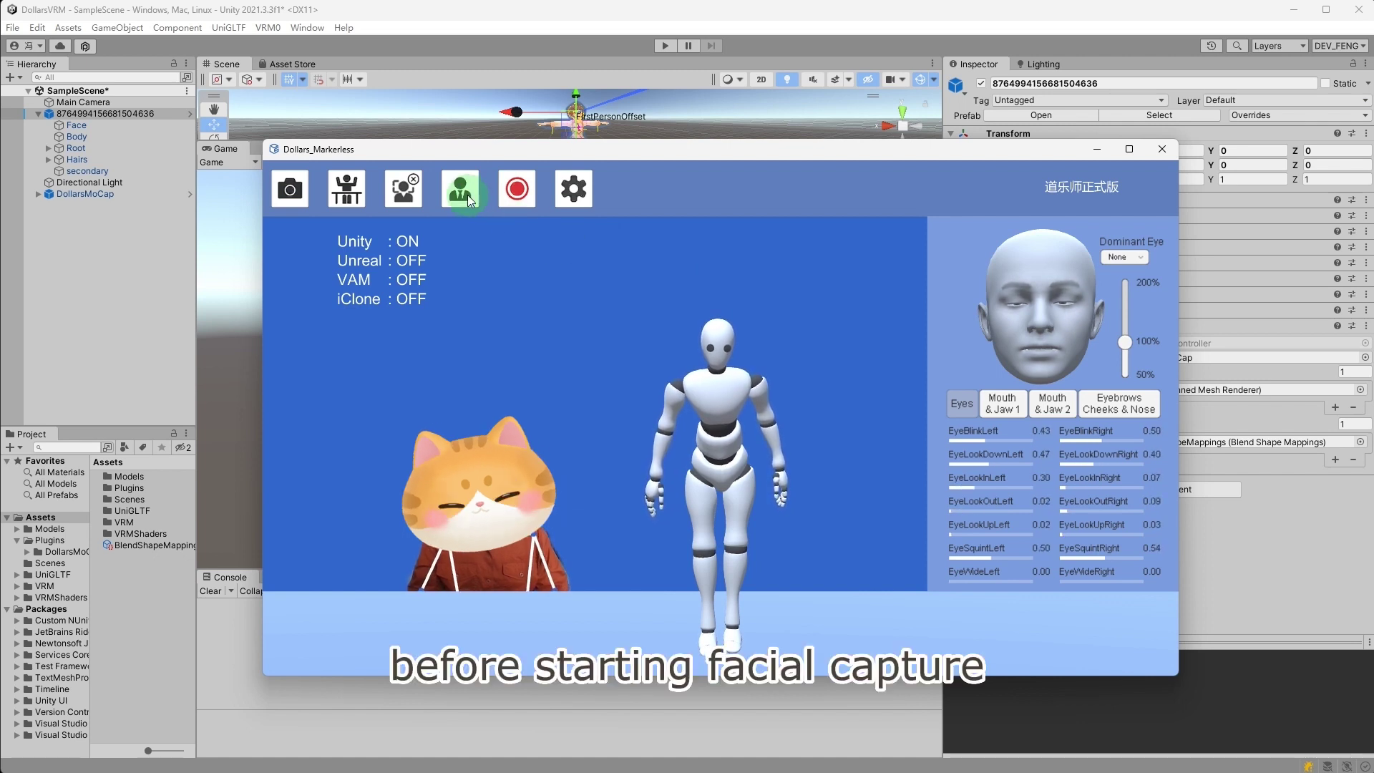
left_click(466, 195)
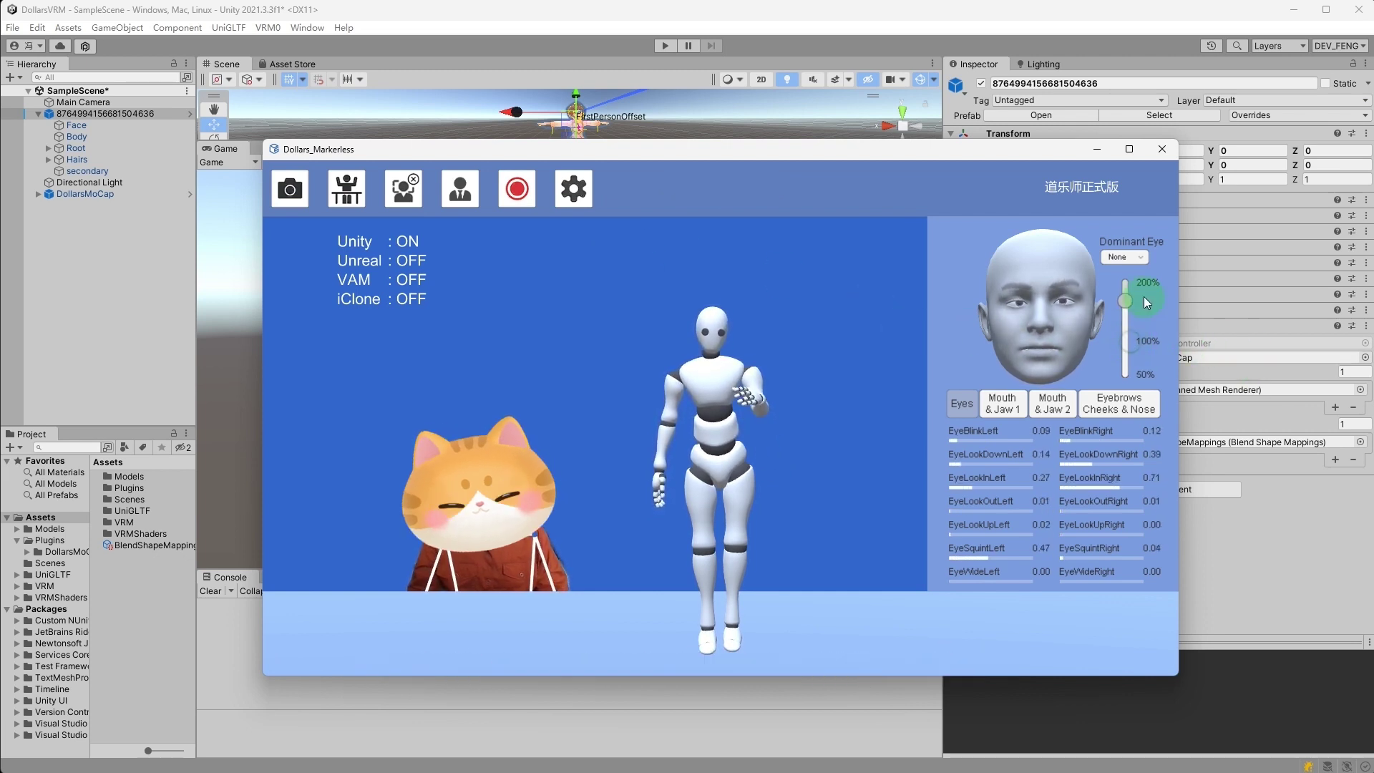
Step: Try a stronger facial expression setting, return it to 100%, and check the Dominant Eye choice, leaving it at None
left_click_drag(1144, 343, 1145, 291)
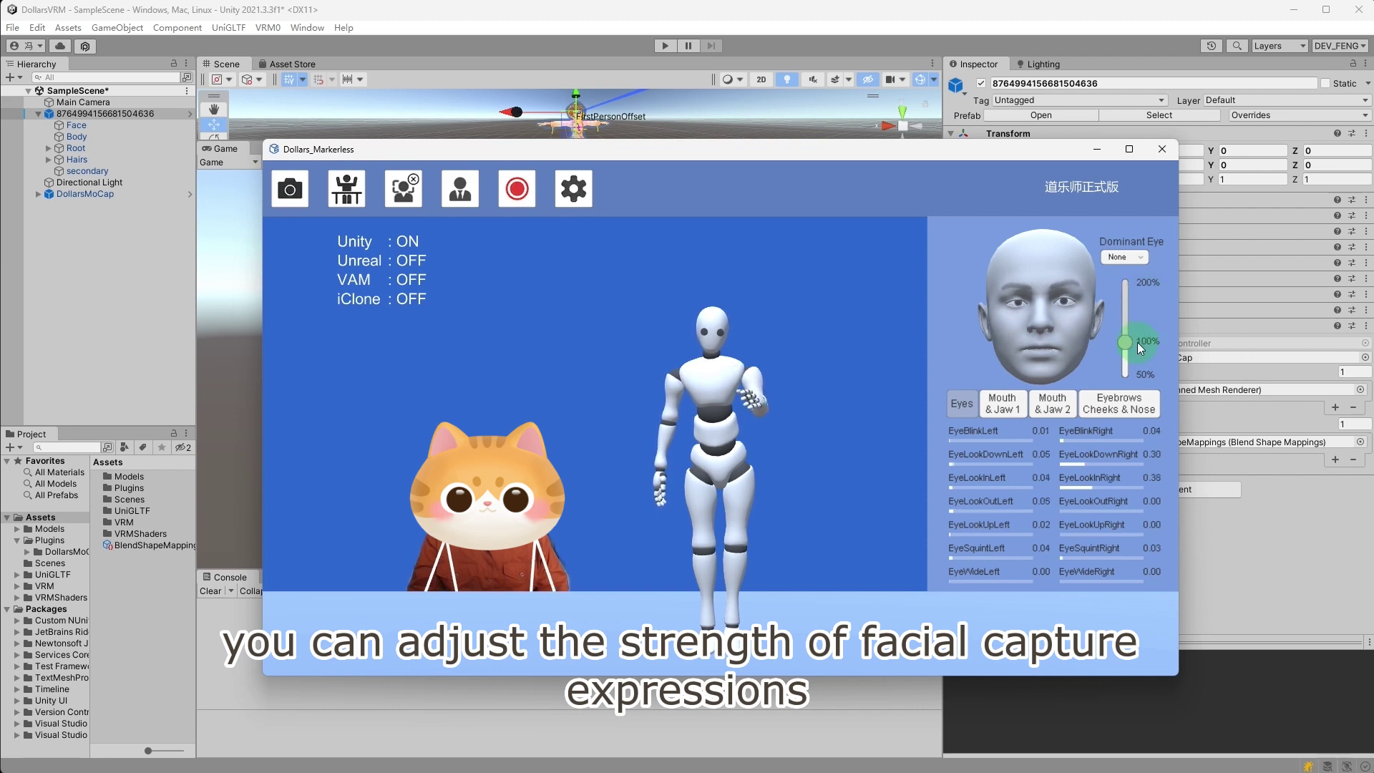
left_click_drag(1138, 343, 1140, 354)
left_click_drag(1140, 304, 1125, 342)
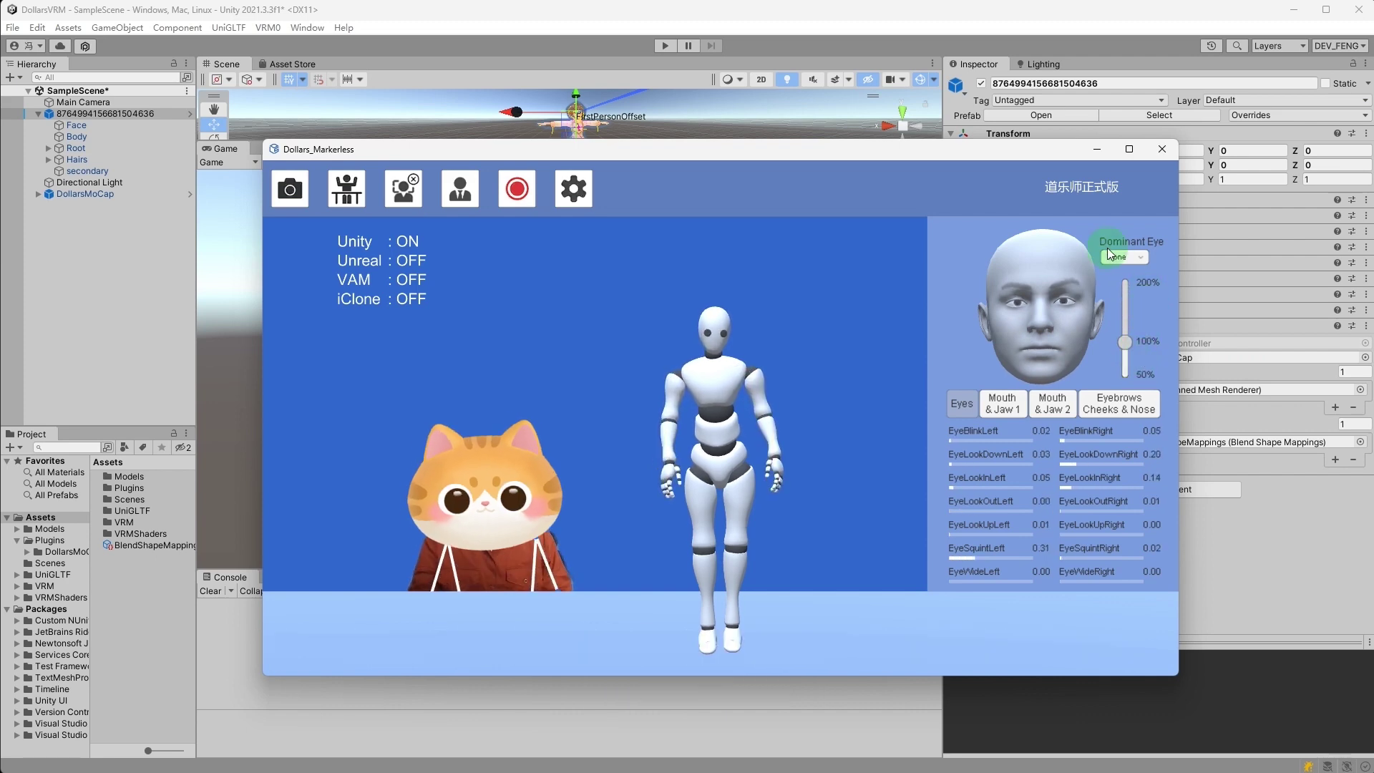
left_click(1118, 256)
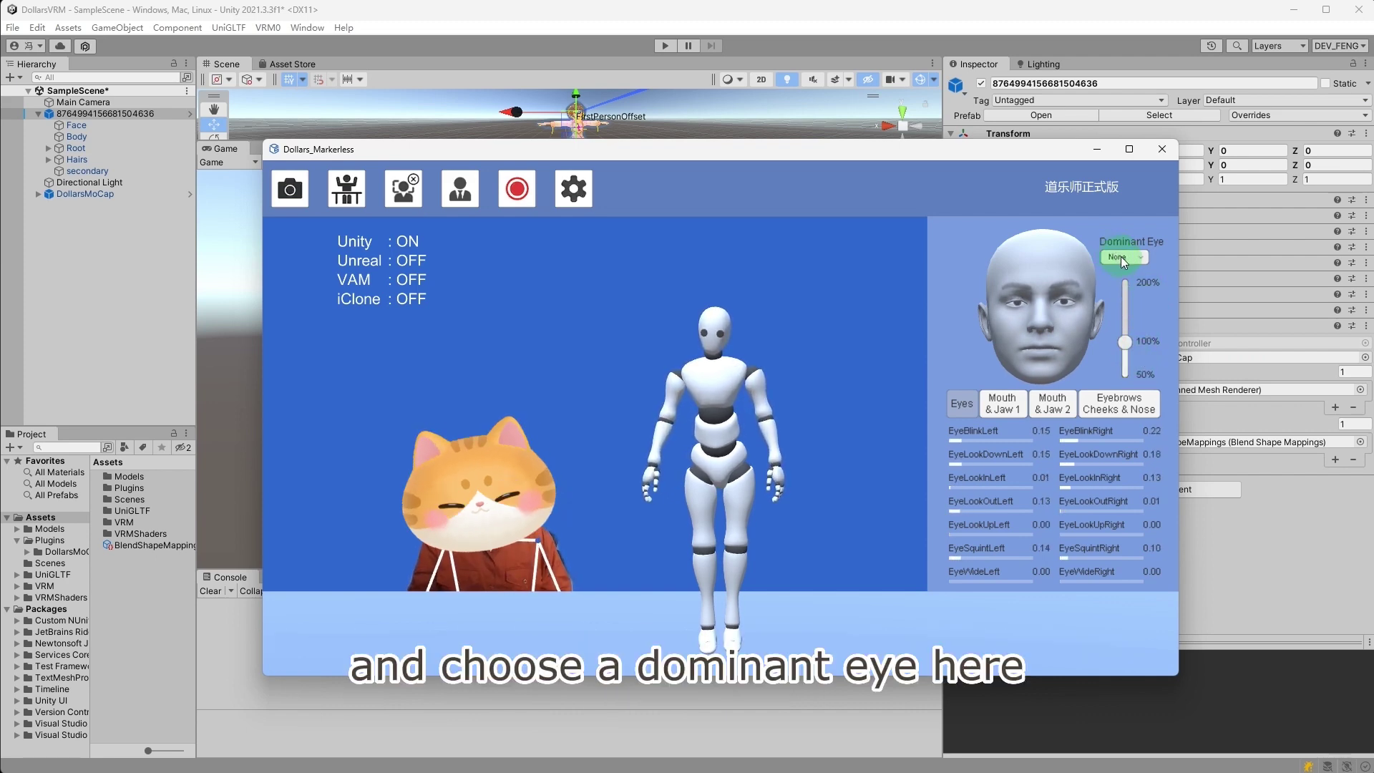
left_click(1136, 264)
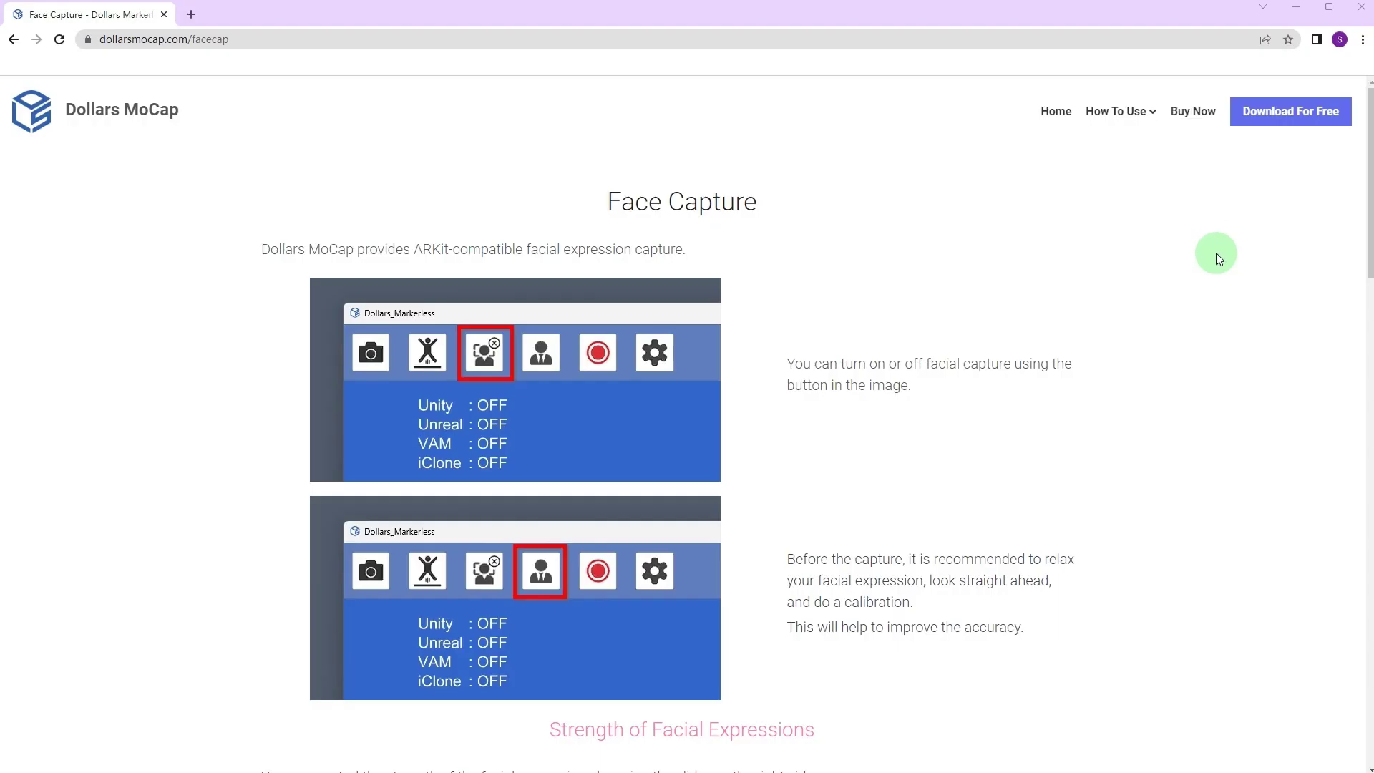
Step: Read the Face Capture instructions on the Dollars MoCap website, including expression strength and dominant eye
scroll(1216, 252, "down", 8)
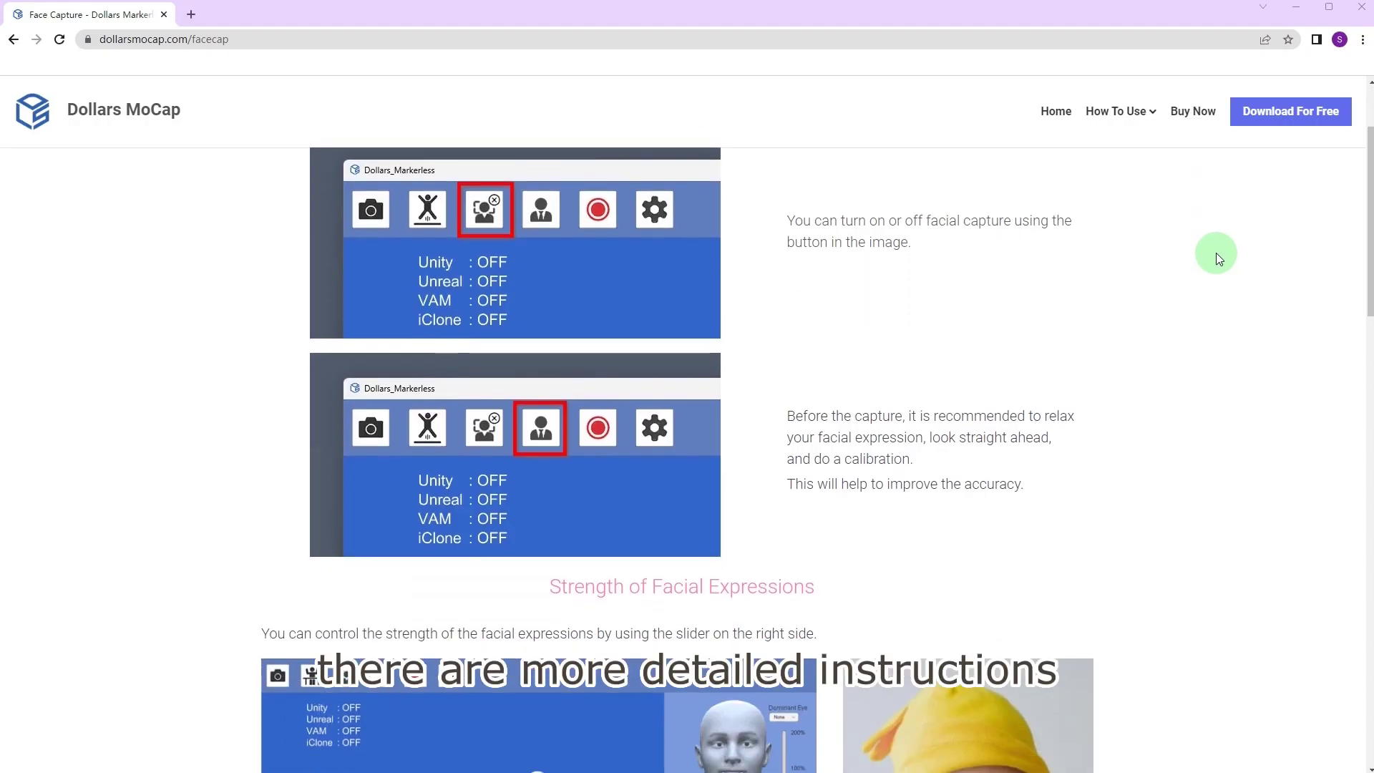
scroll(1215, 252, "down", 10)
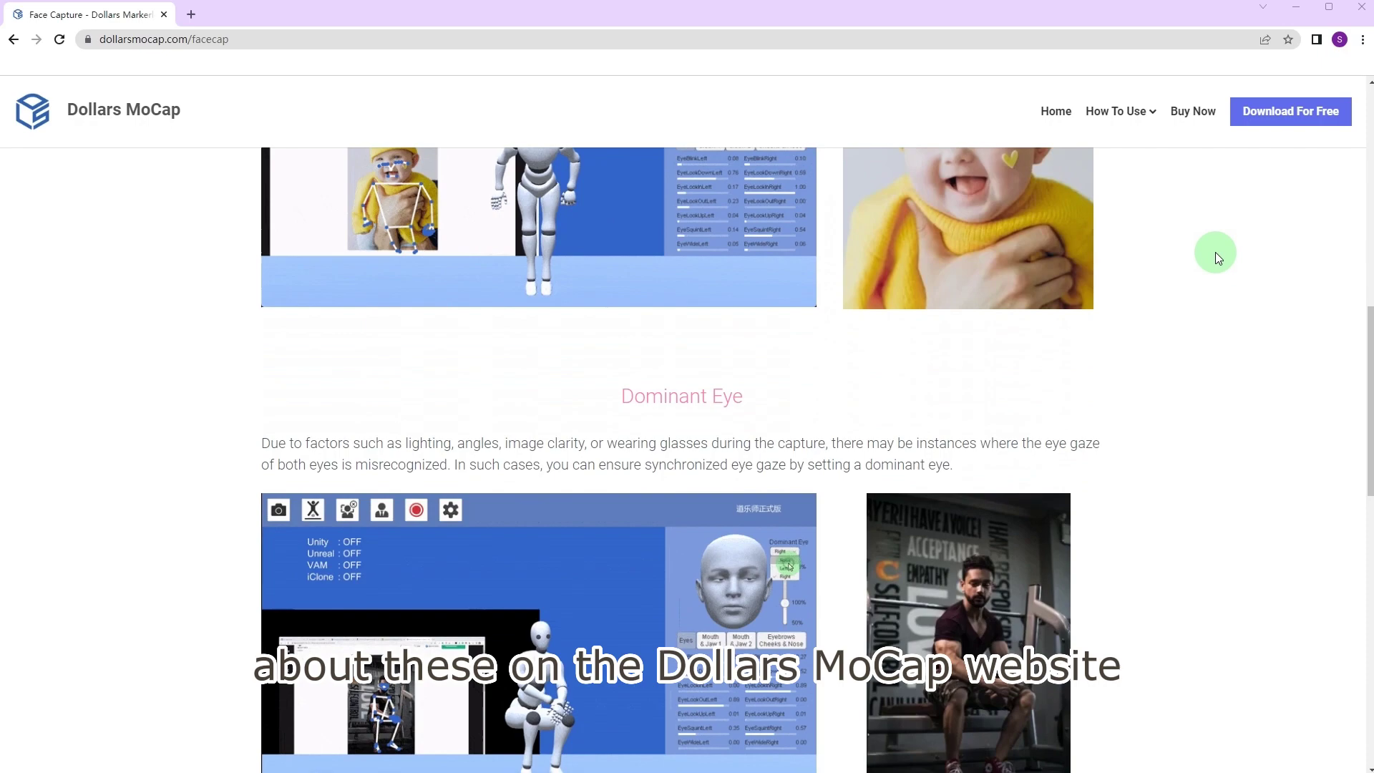
scroll(1215, 251, "down", 3)
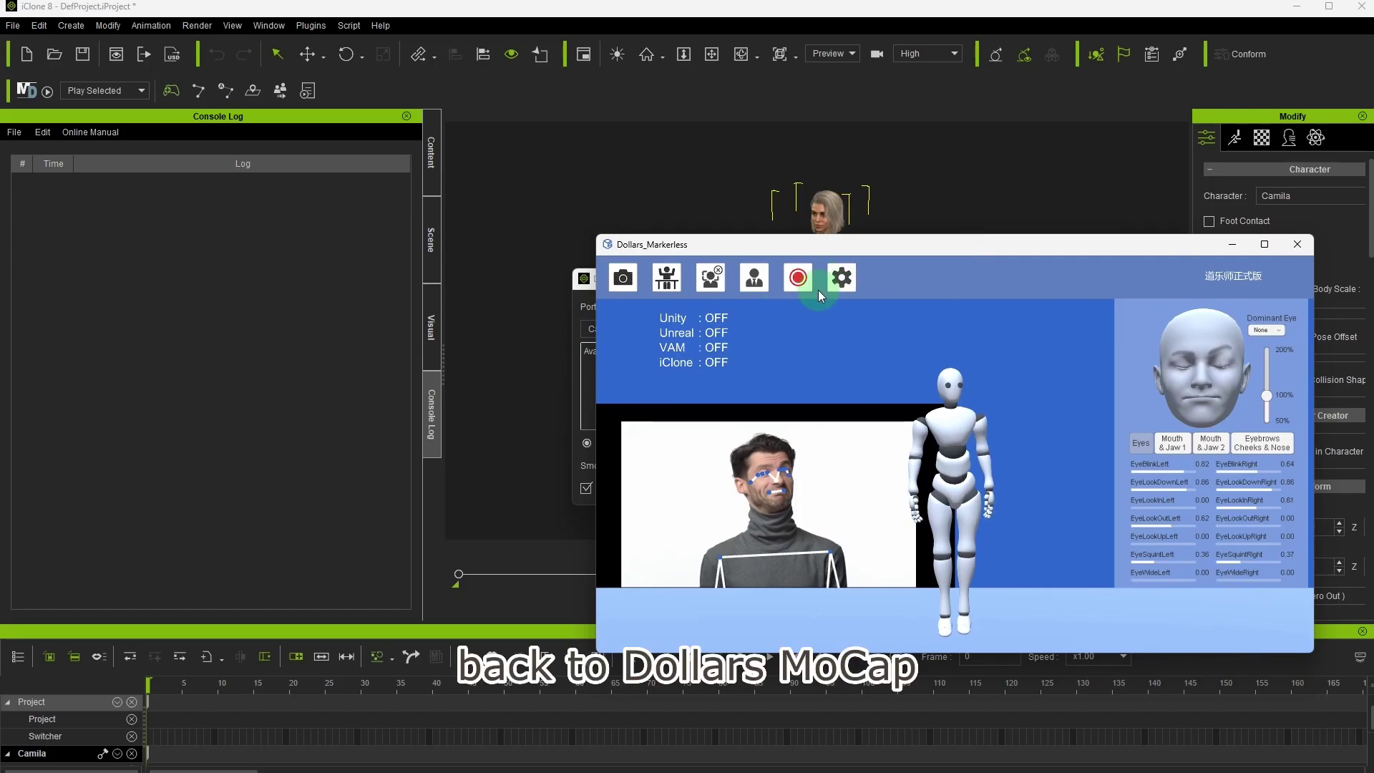
Step: Switch to Dollars_Markerless and enable streaming to iClone on port 39839 in its options
left_click(845, 278)
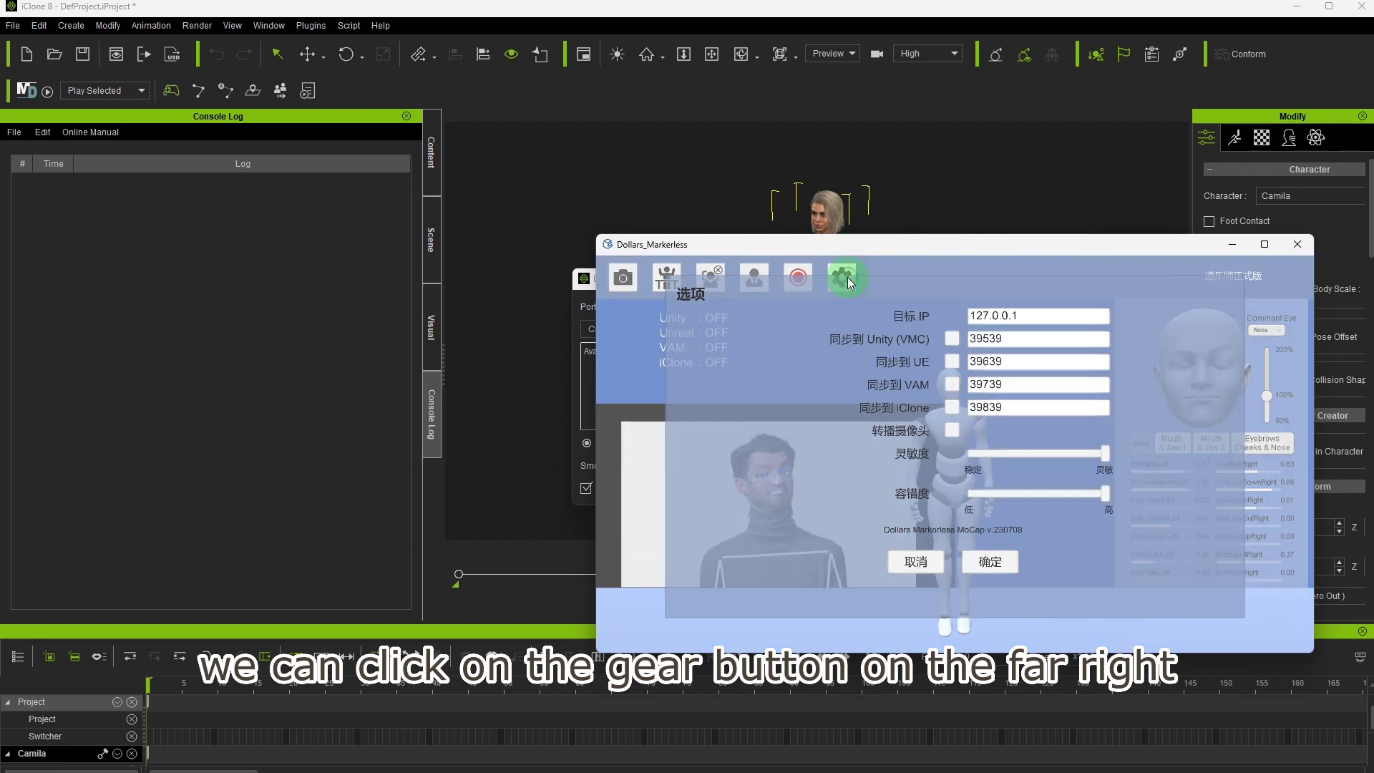
left_click(952, 407)
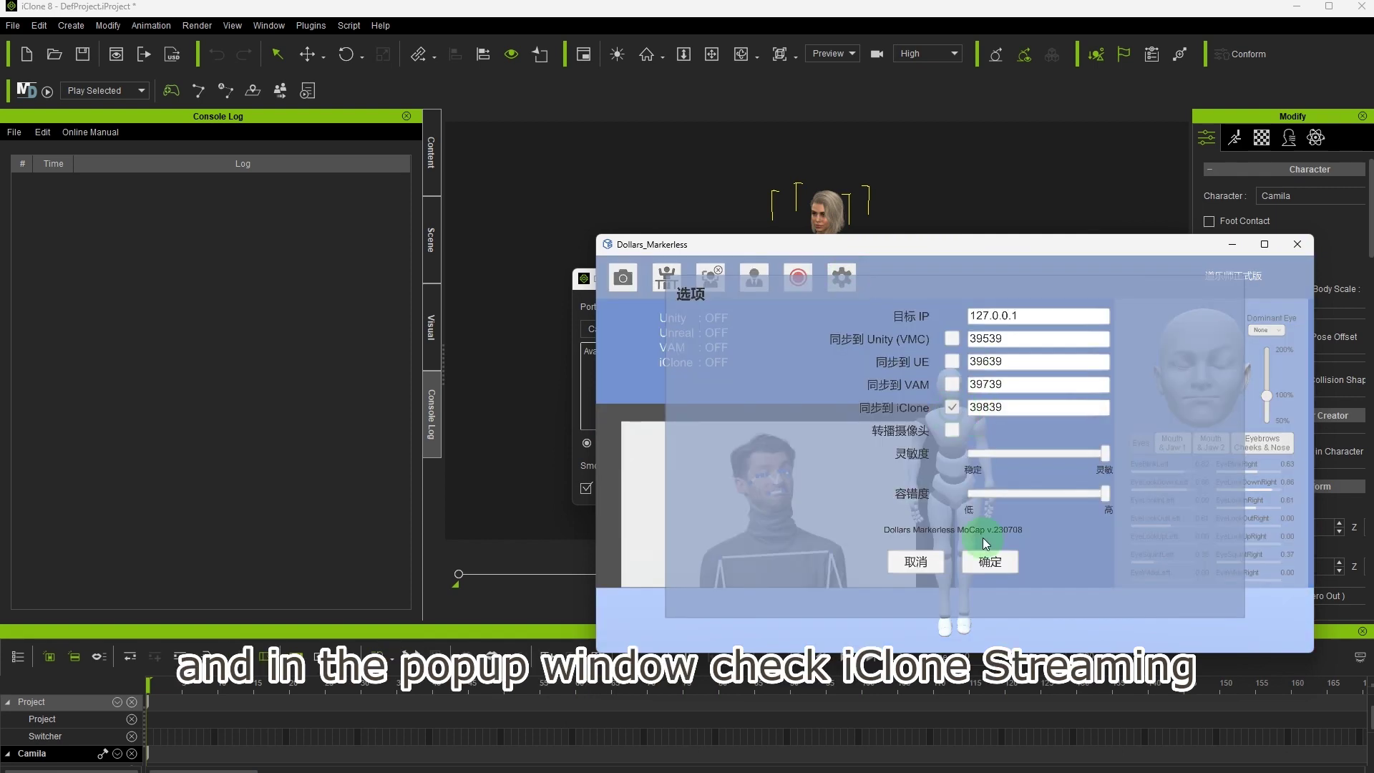
left_click(988, 562)
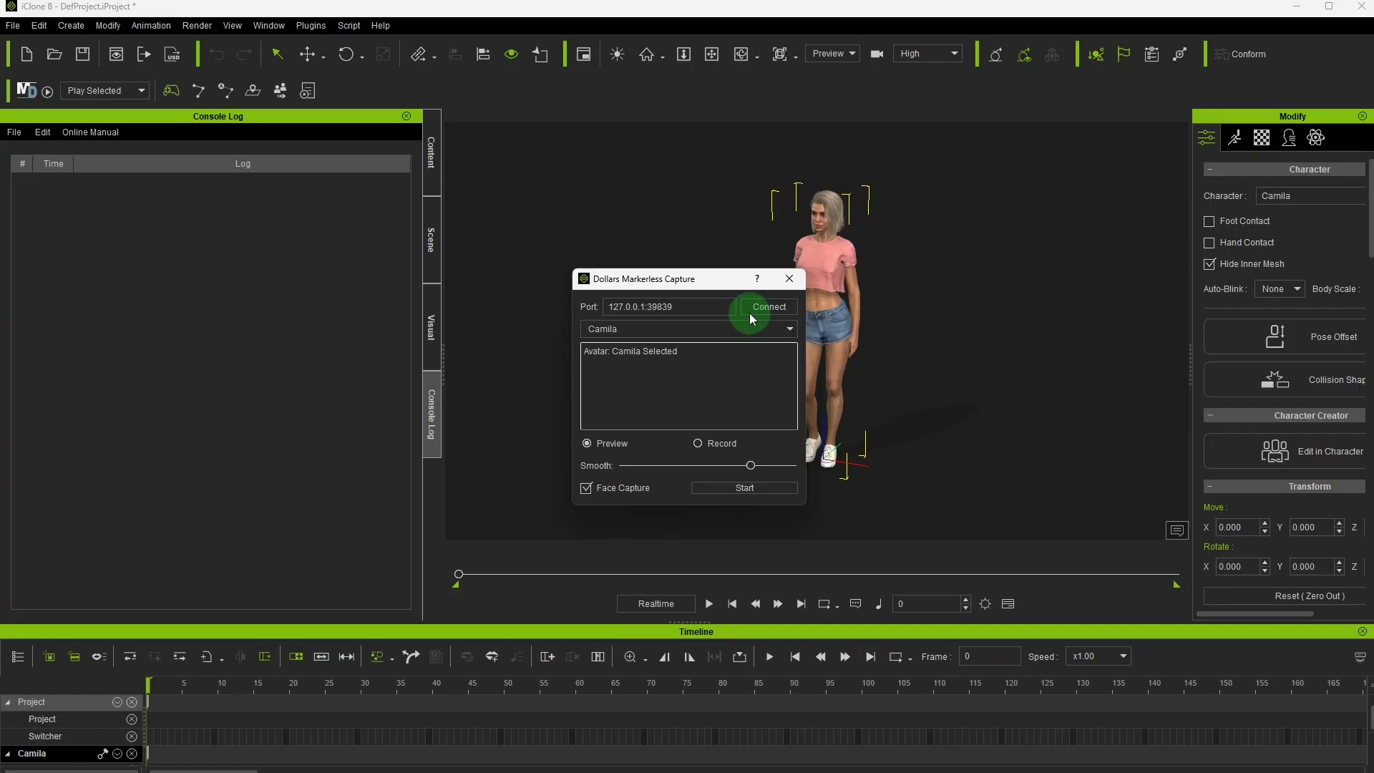
Step: Connect the iClone plugin to 127.0.0.1:39839 and start the Preview capture on Camila with Face Capture enabled
left_click(767, 307)
left_click(739, 490)
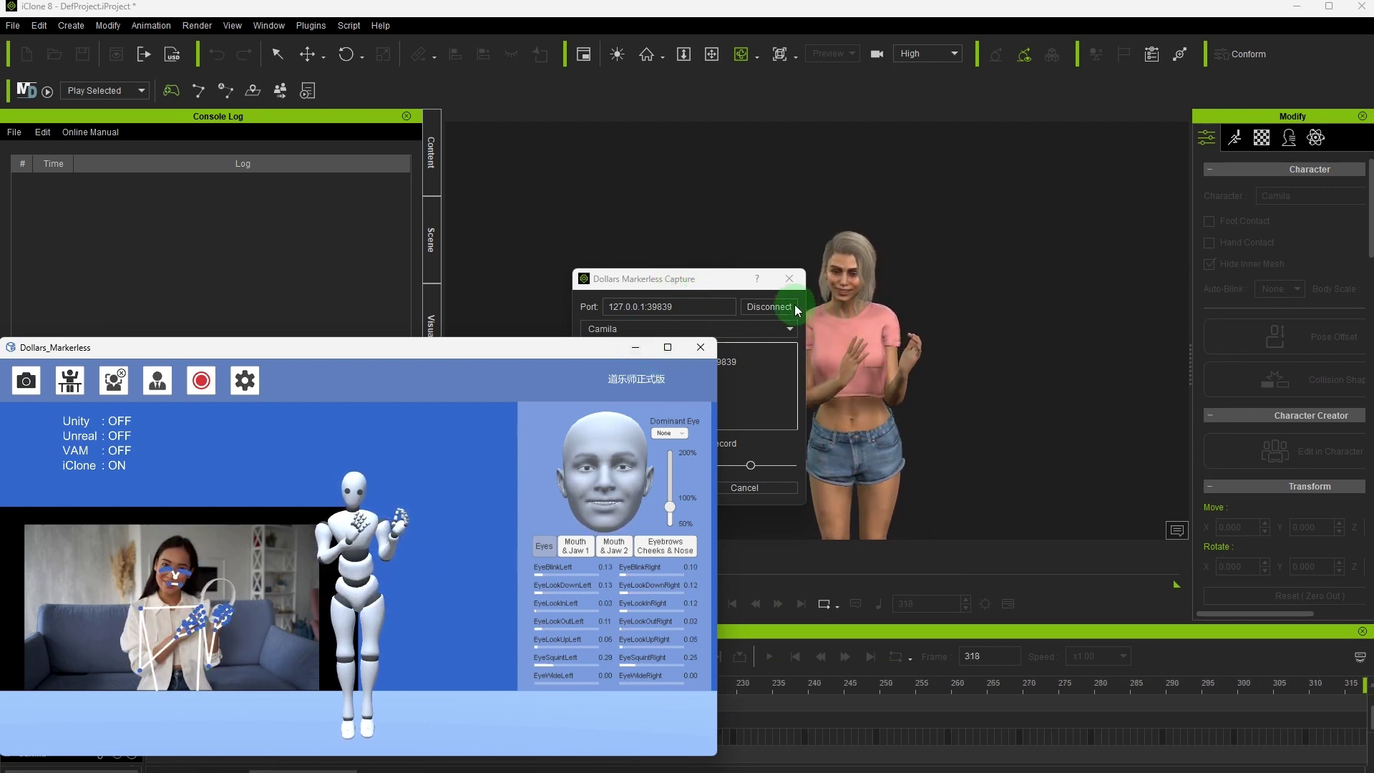
Step: Move the capture dialog clear of the avatar and compare Camila's live preview with the tracking in Dollars_Markerless
left_click_drag(689, 277, 370, 169)
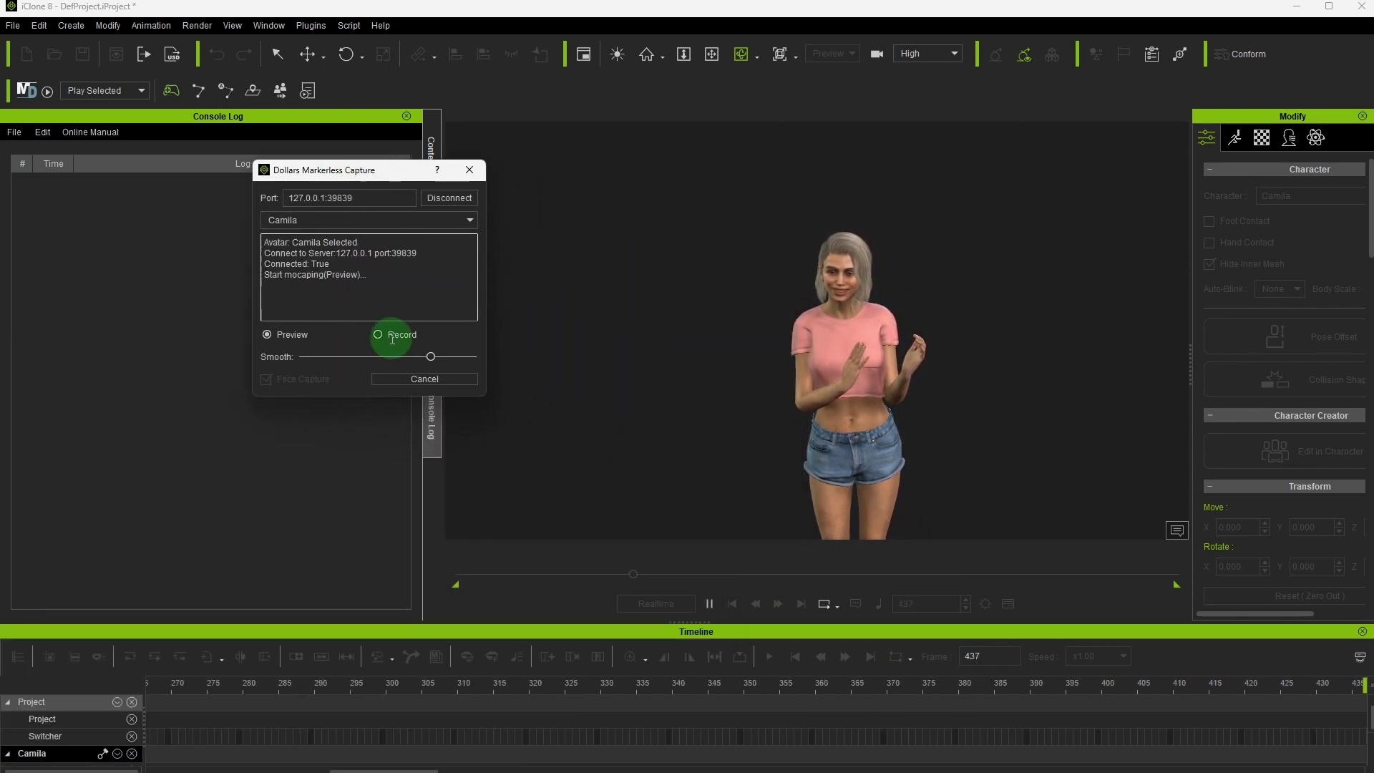
key("alt+Tab")
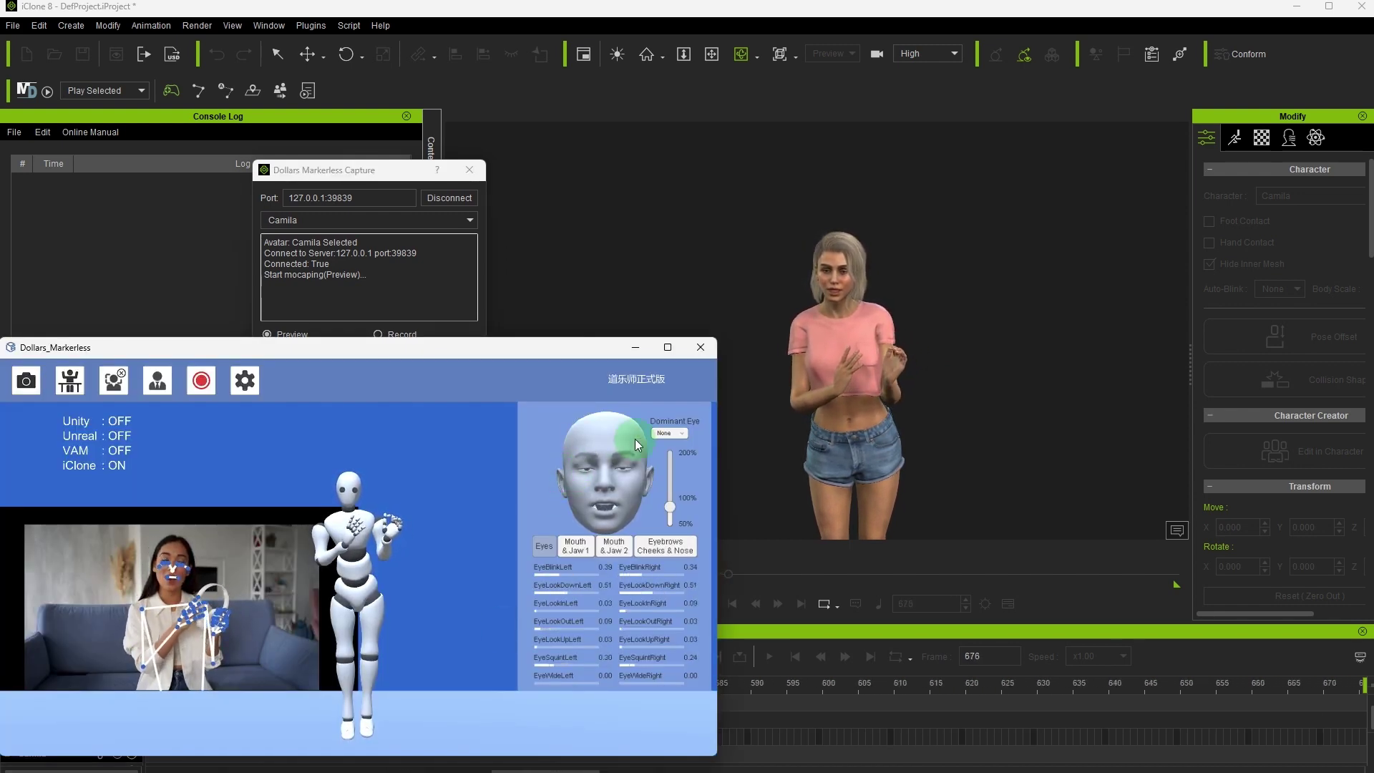
scroll(961, 300, "up", 3)
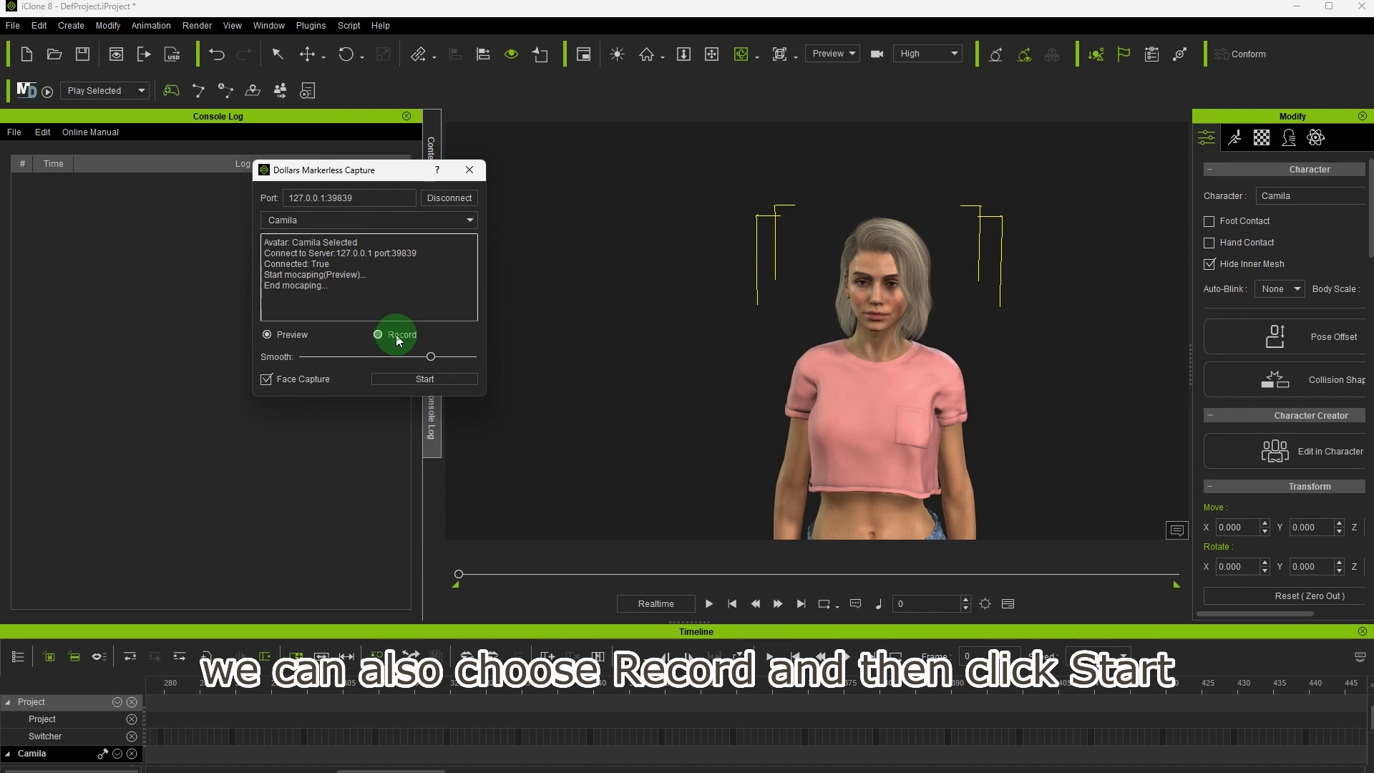
Step: Record a take of body and face motion on Camila in Record mode with Face Capture enabled, and stop it
left_click(424, 378)
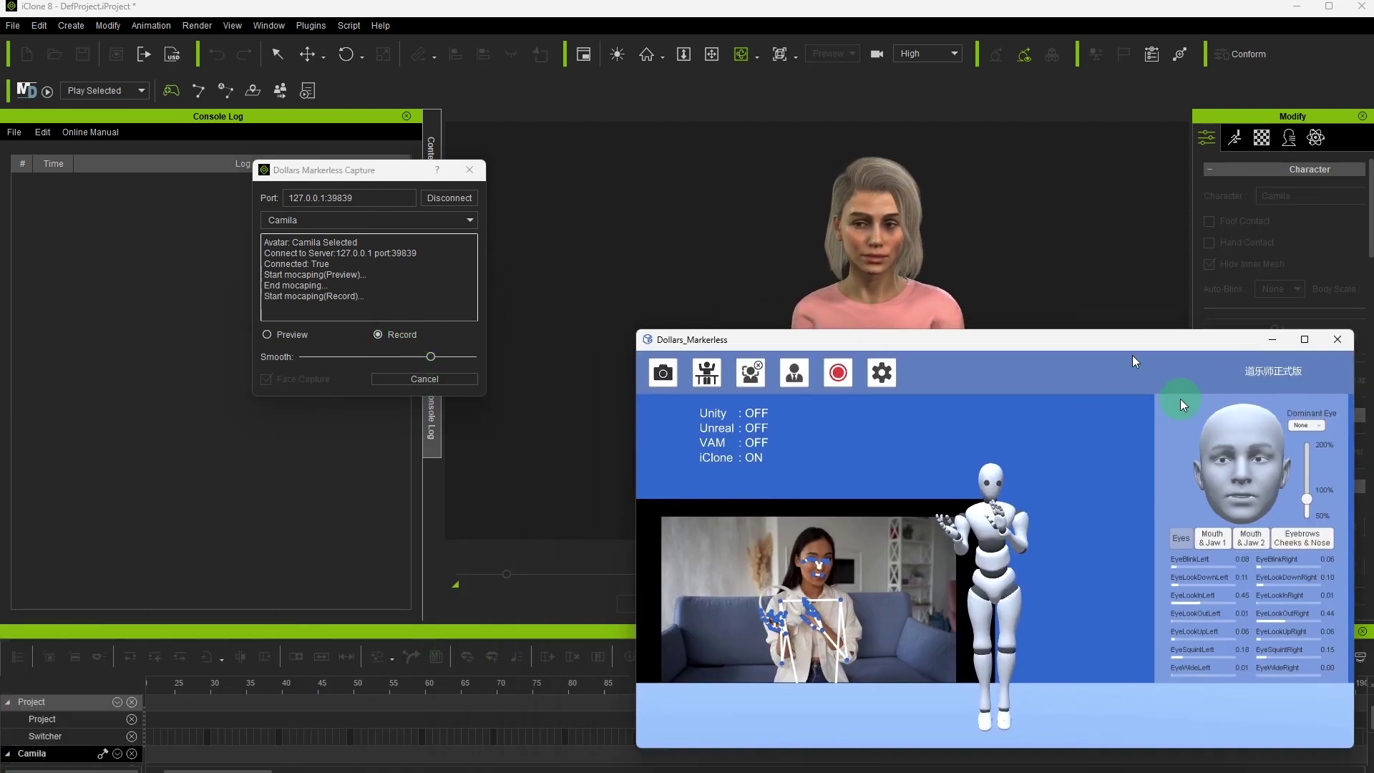
left_click_drag(1180, 398, 1185, 399)
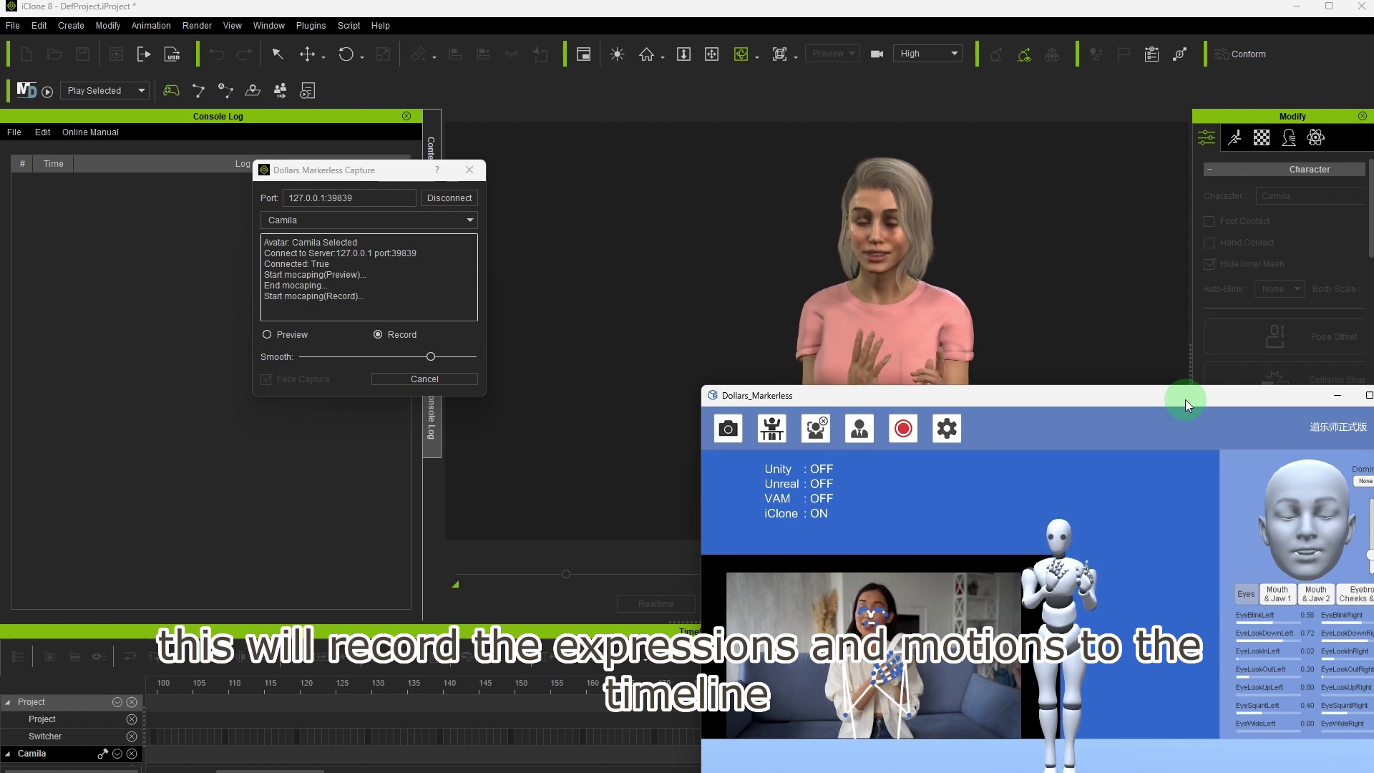
left_click(449, 381)
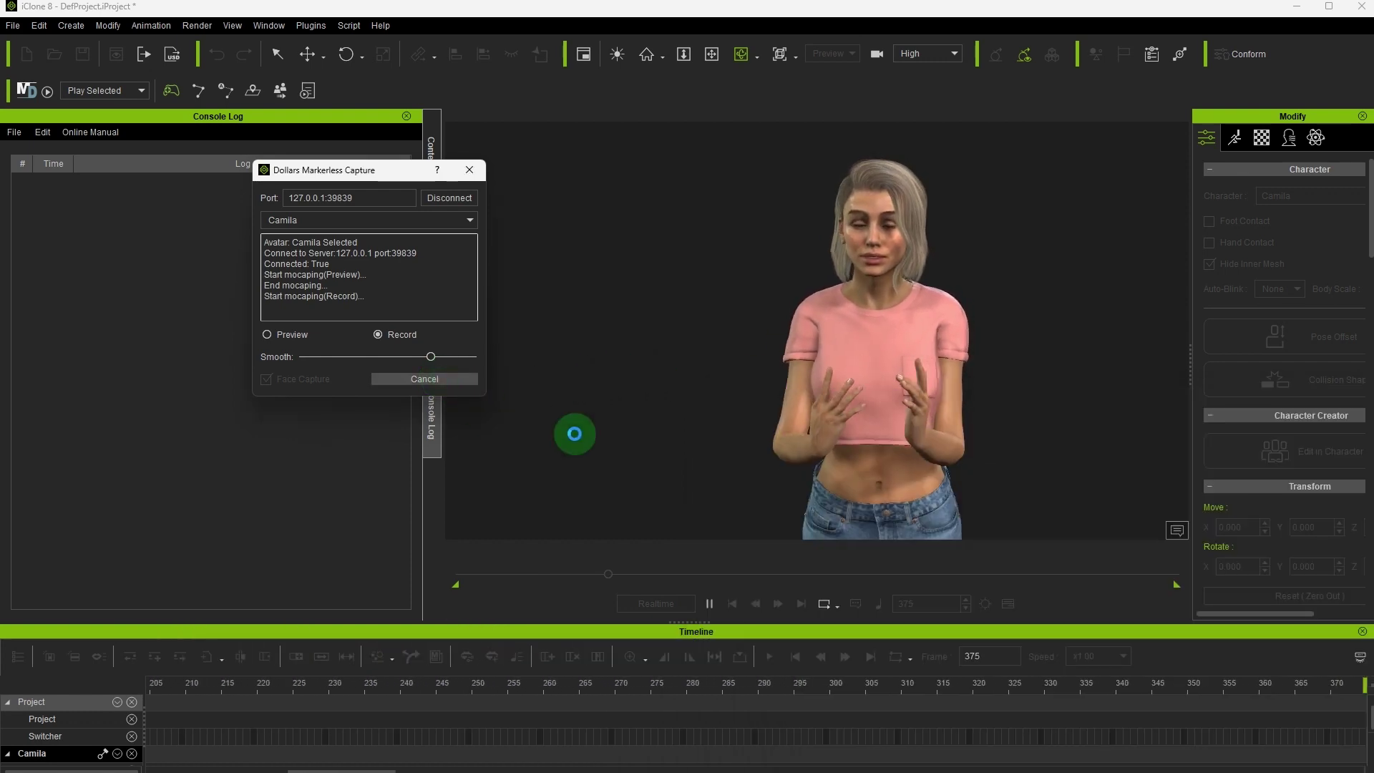
Step: Scrub the timeline back to its beginning and play back Camila's recorded motion
left_click_drag(390, 684, 116, 732)
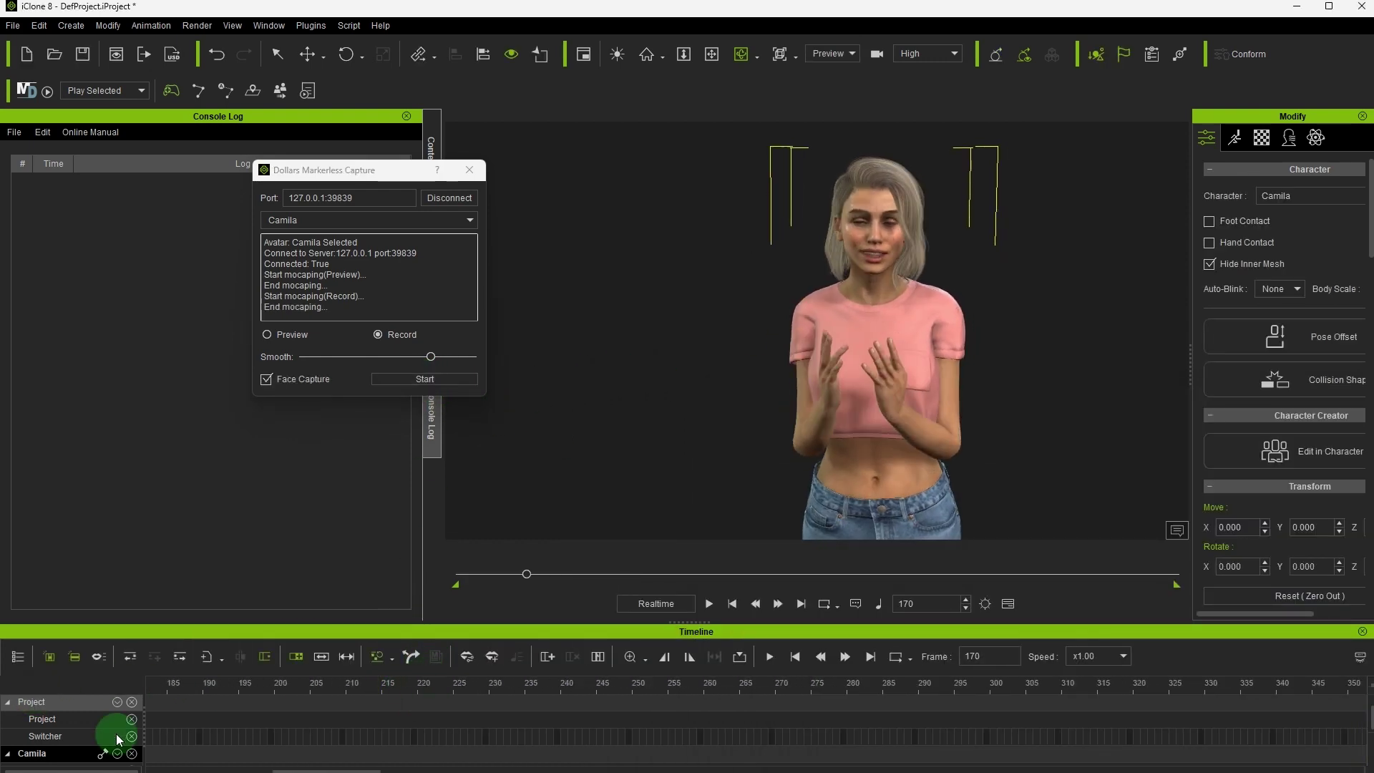
left_click_drag(320, 770, 142, 766)
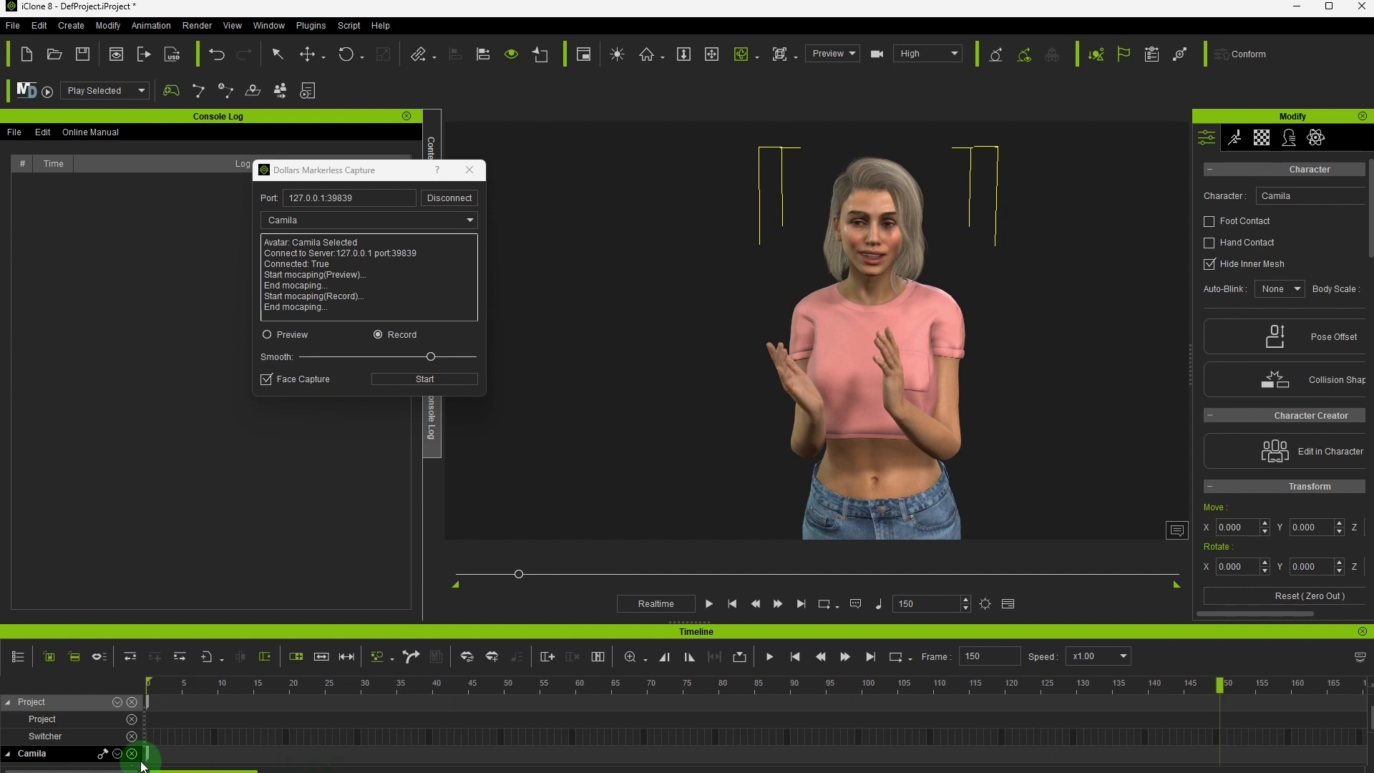
left_click(166, 696)
left_click(708, 603)
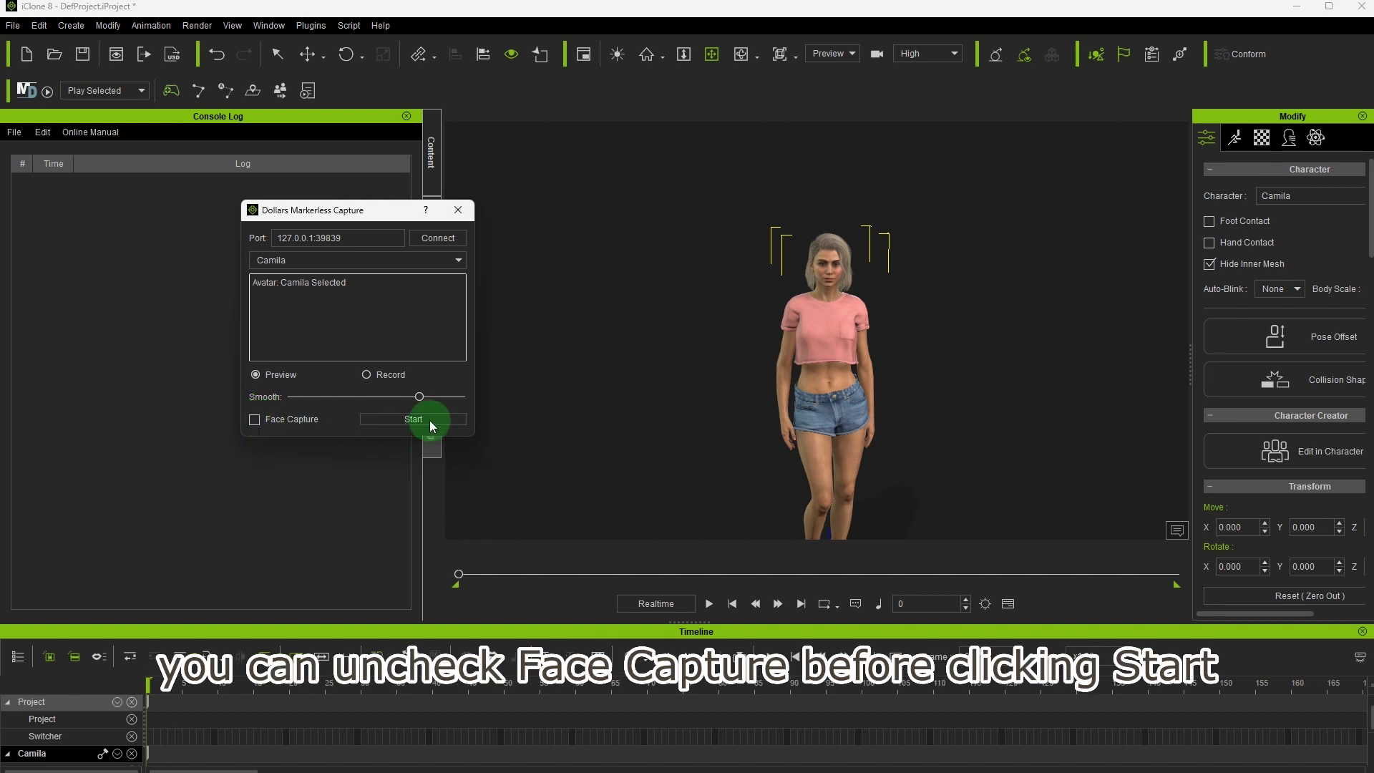
Step: Connect to 127.0.0.1:39839, start a Preview on Camila with Face Capture disabled, and place Dollars_Markerless clear of the avatar
left_click(437, 238)
left_click(413, 418)
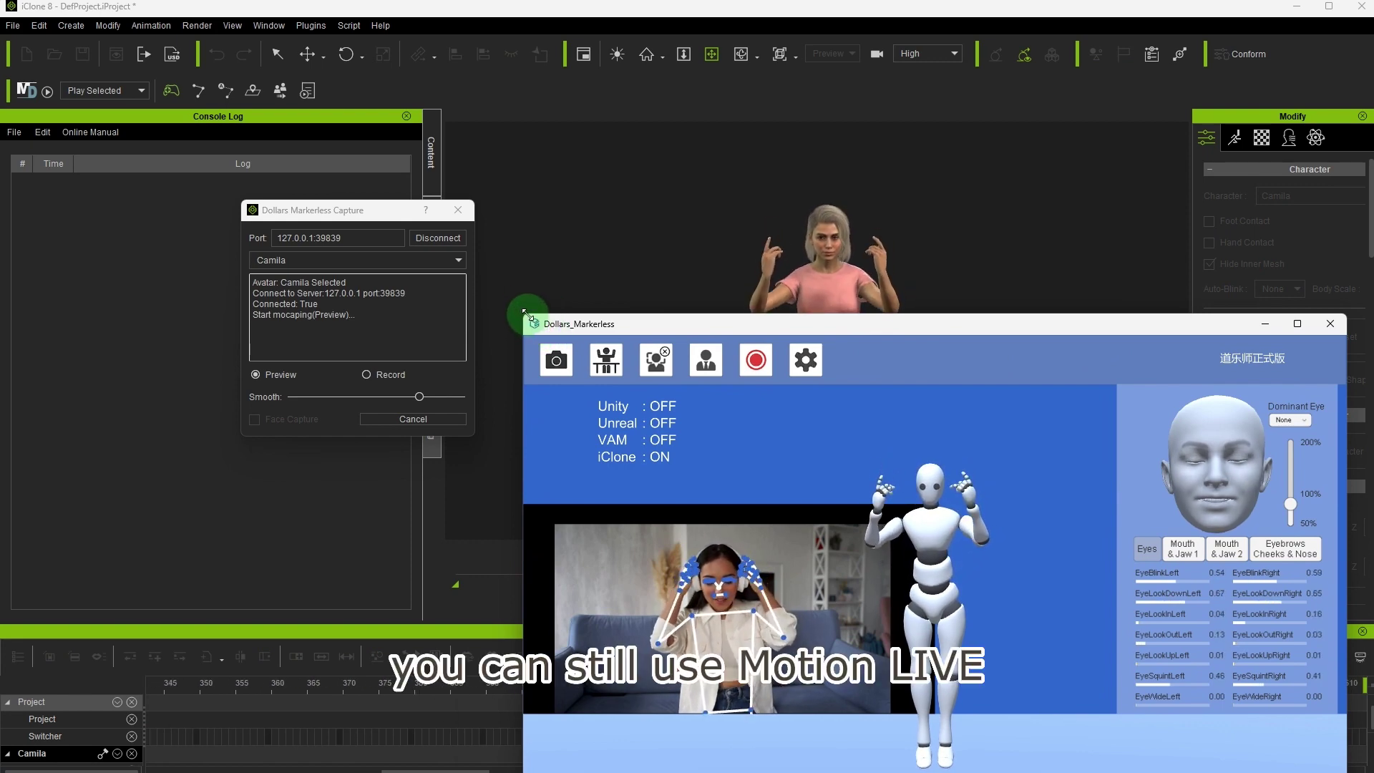
left_click_drag(523, 313, 785, 435)
left_click_drag(947, 440, 979, 335)
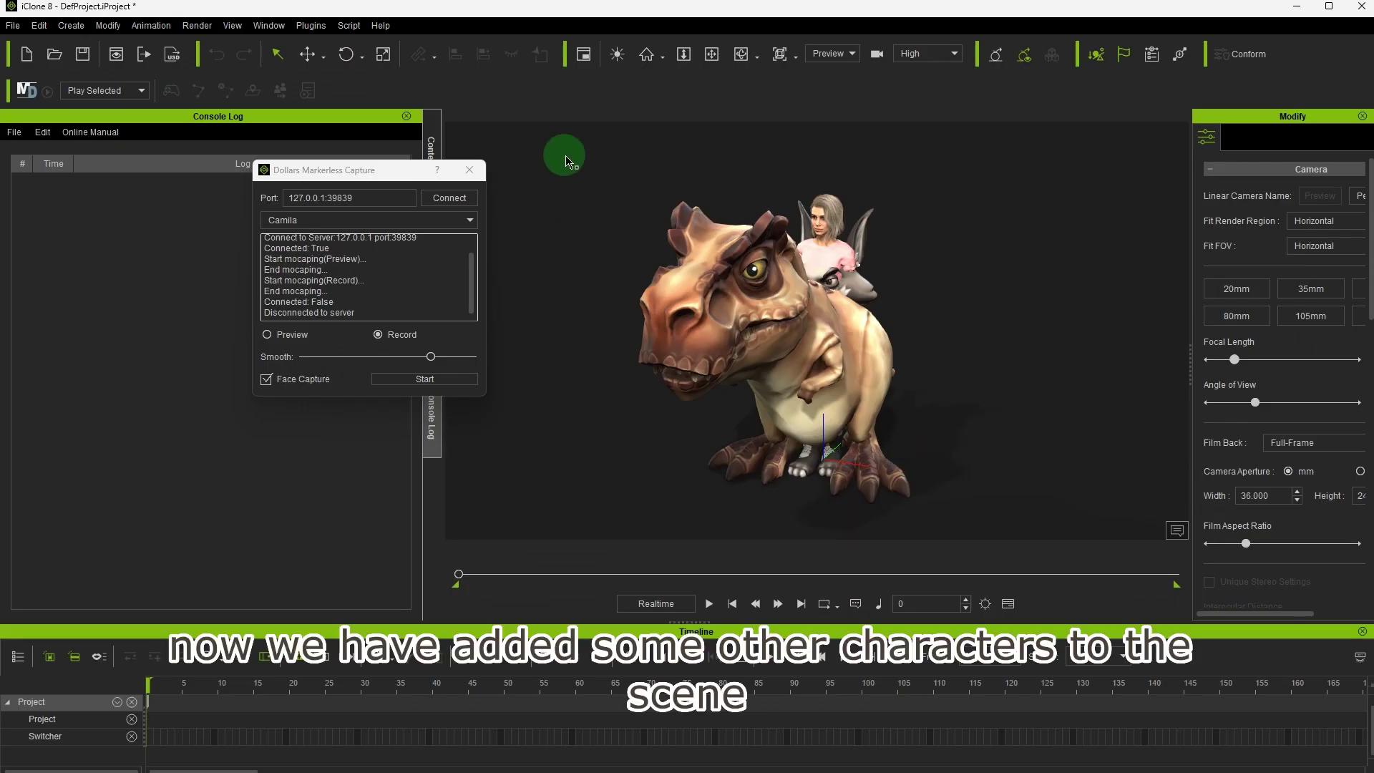
Step: Close and reopen the Dollars Markerless Capture plugin to reload the scene's characters, and move its dialog clear of the viewport
left_click(470, 171)
left_click(311, 25)
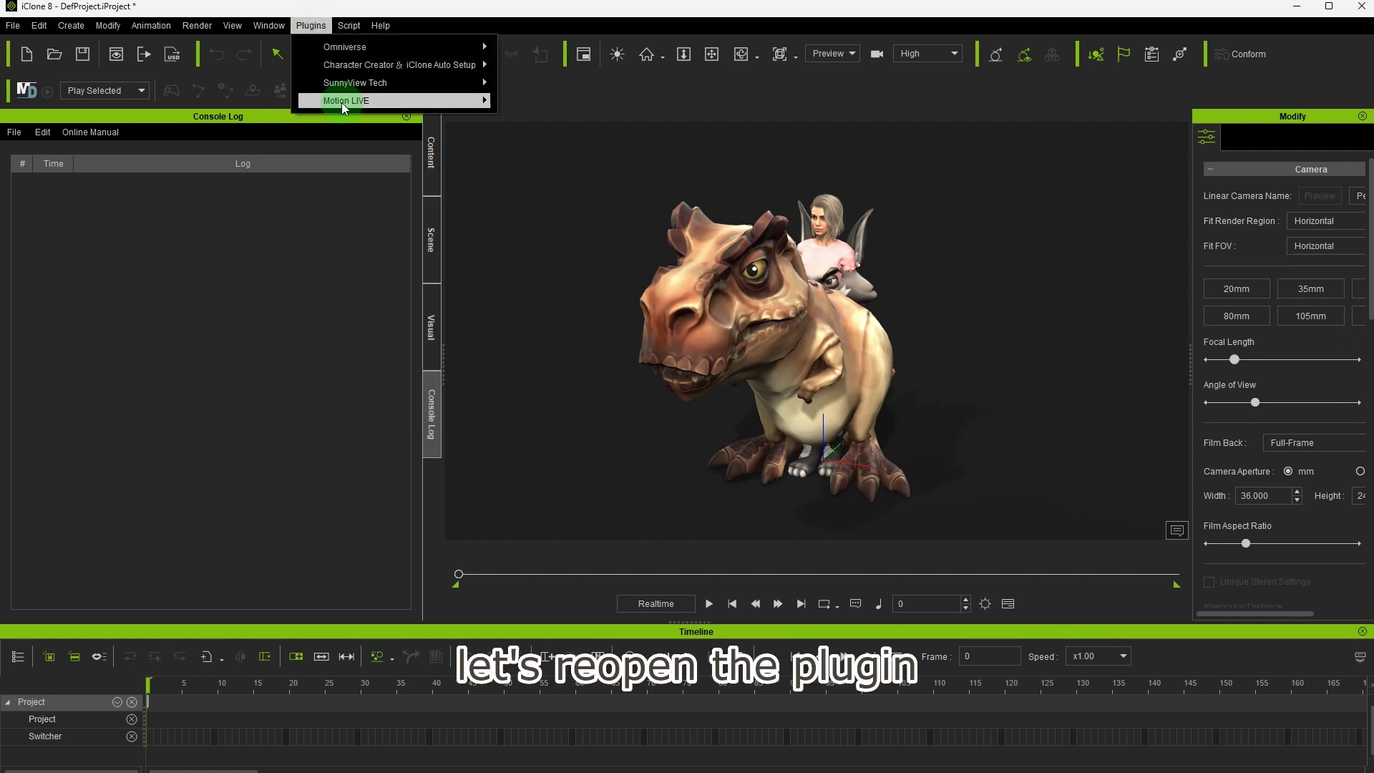
left_click(352, 83)
left_click(578, 82)
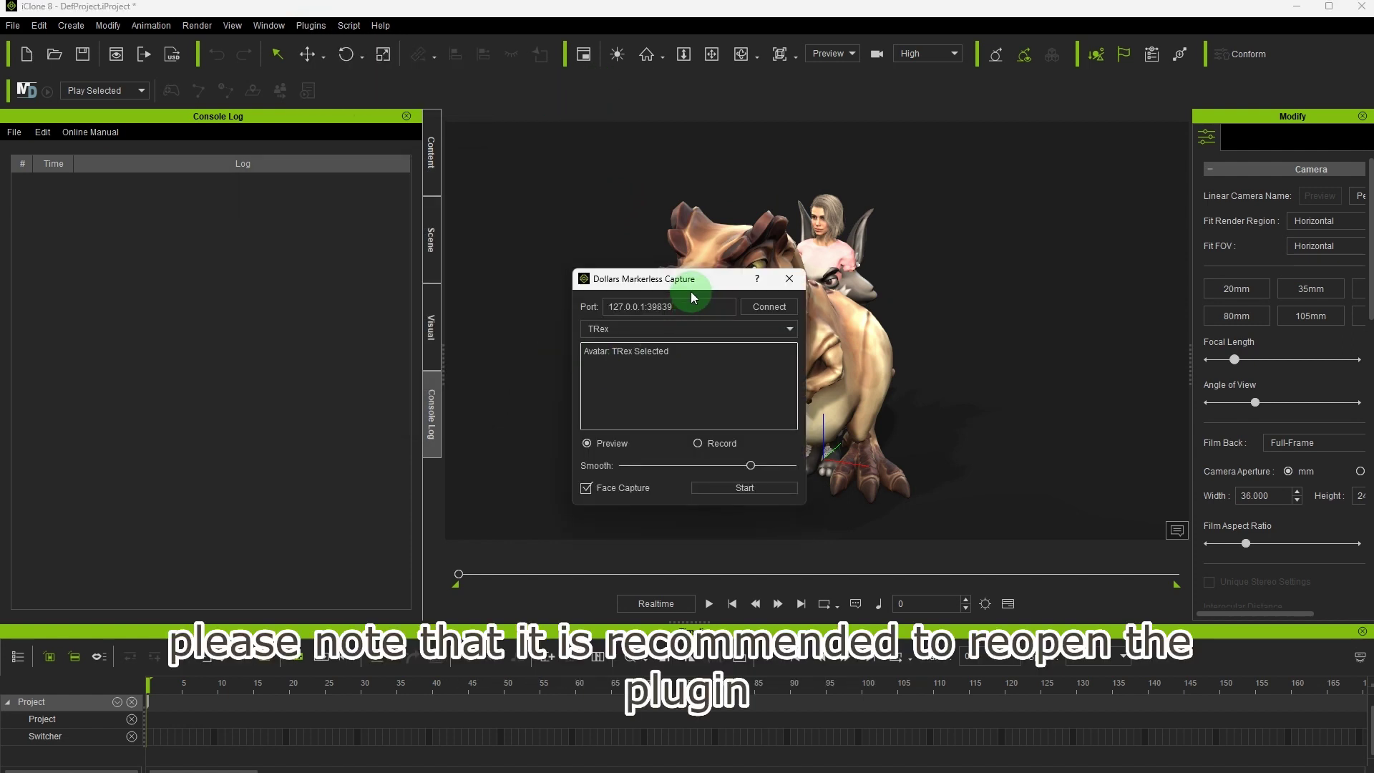
left_click_drag(700, 294, 308, 276)
Step: Try TRex and Coyote as the plugin's target avatar and settle on Camila
left_click(316, 309)
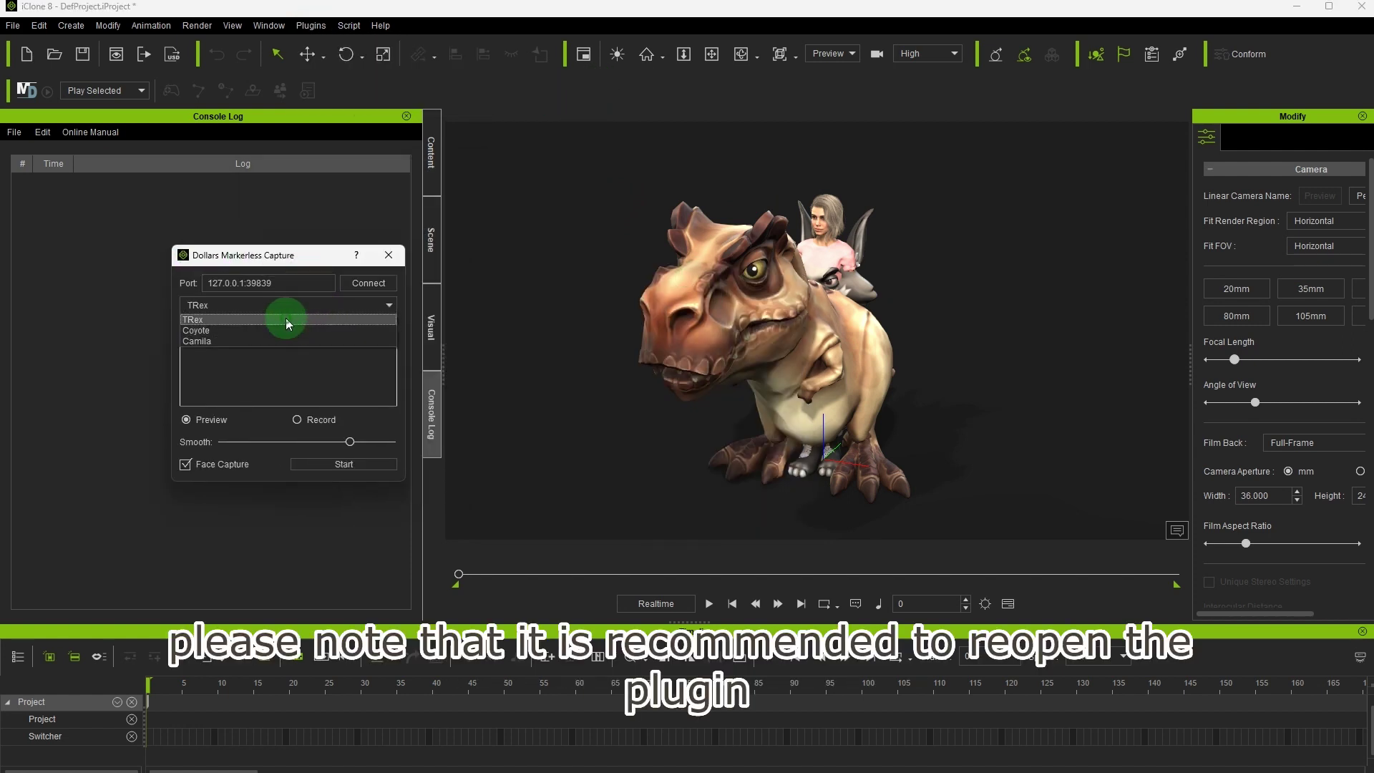
left_click(281, 320)
left_click(279, 307)
left_click(271, 330)
left_click(270, 306)
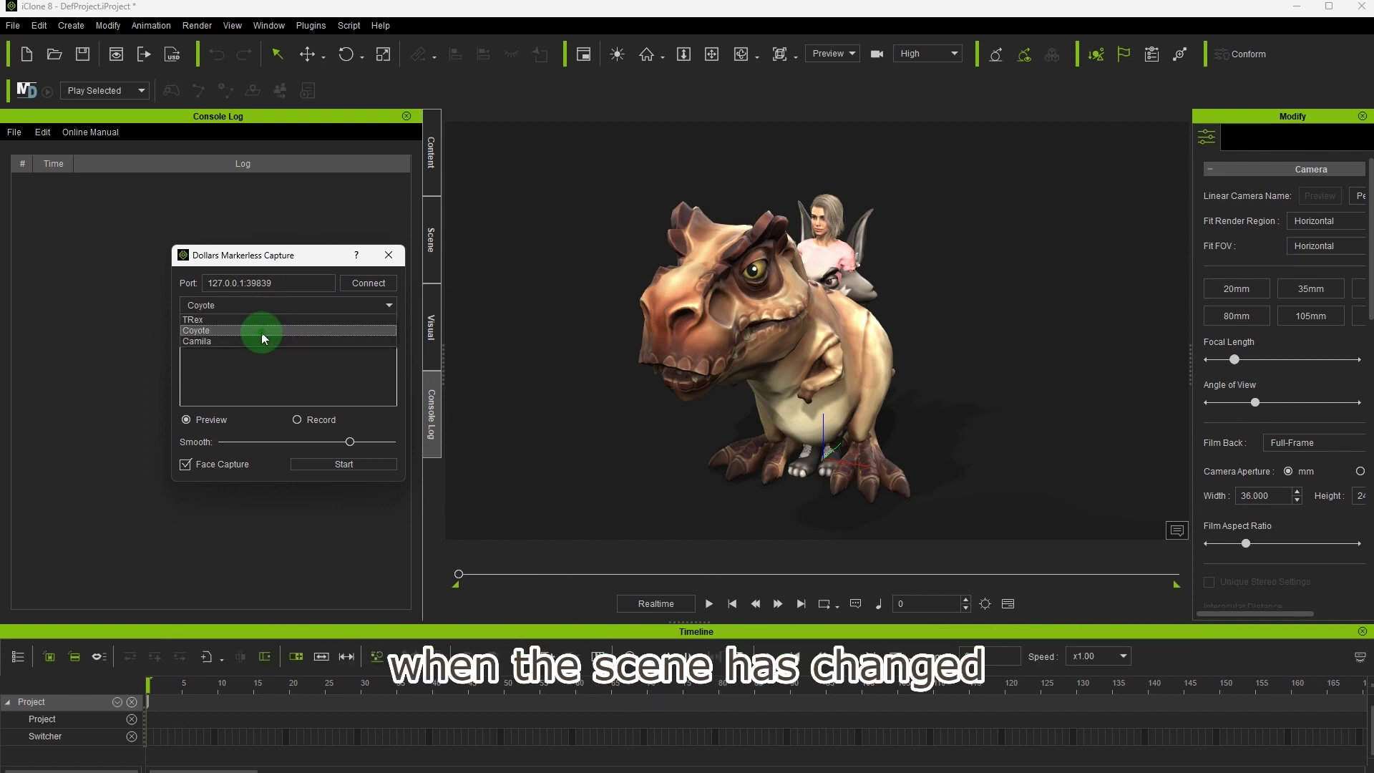
left_click(264, 330)
left_click(276, 329)
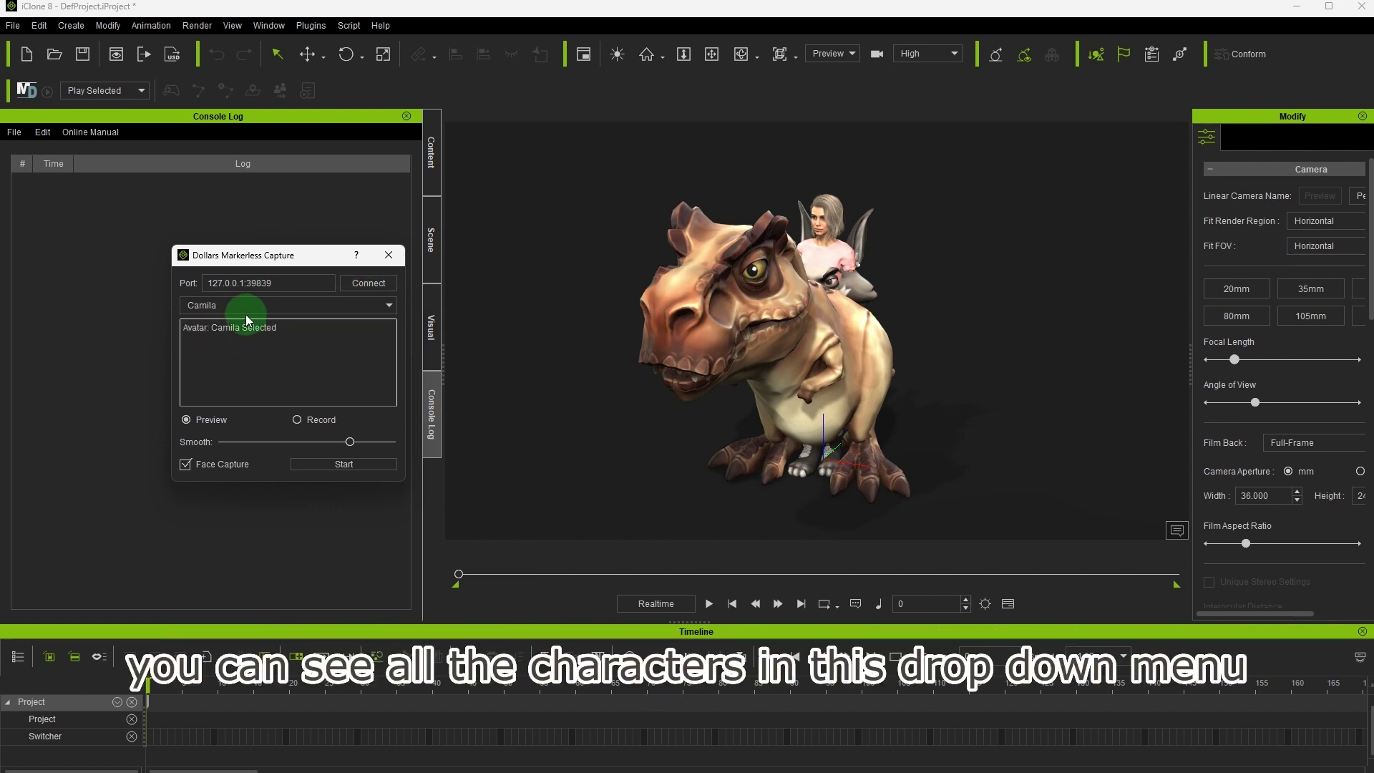
Step: Connect to 127.0.0.1:39839, run a Preview on Camila riding the dinosaur, compare it with Dollars_Markerless, and stop it
left_click(356, 287)
left_click(344, 463)
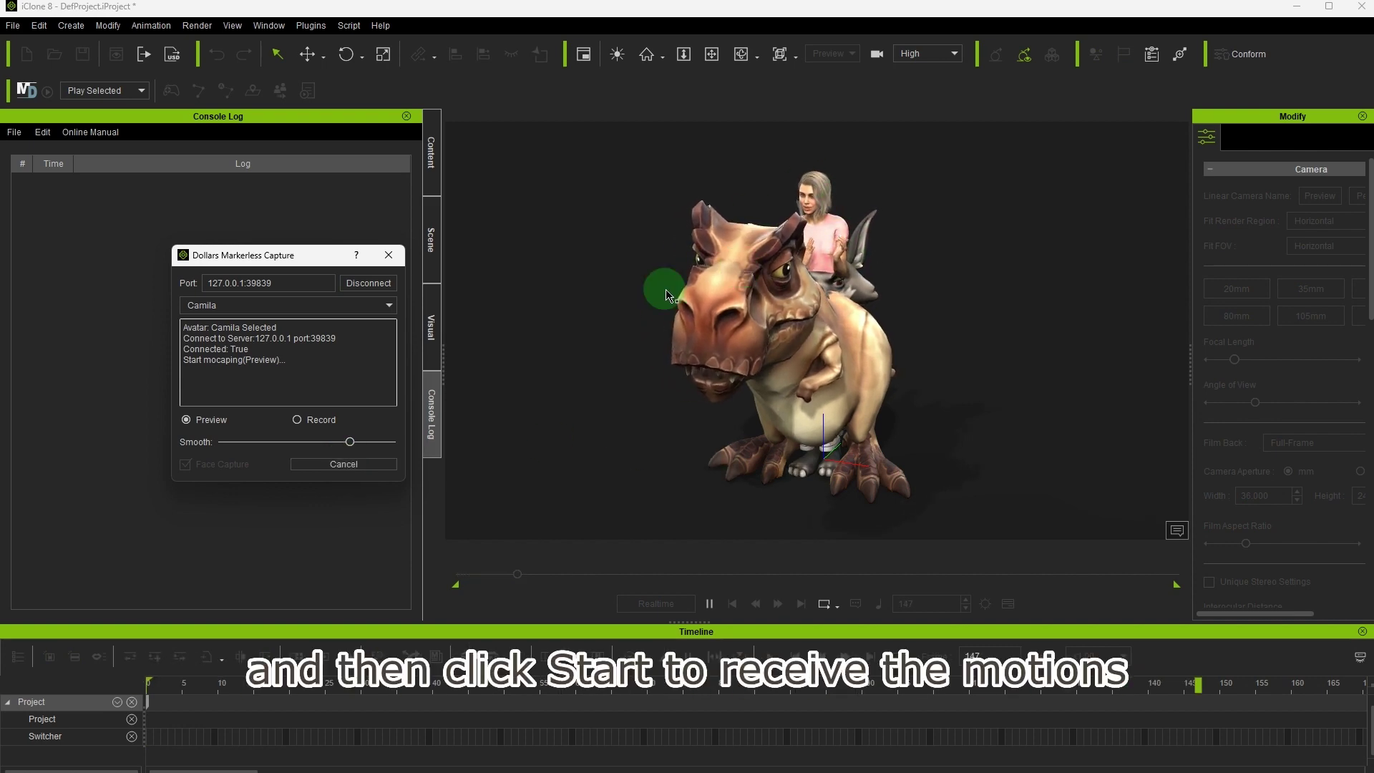
key("alt+Tab")
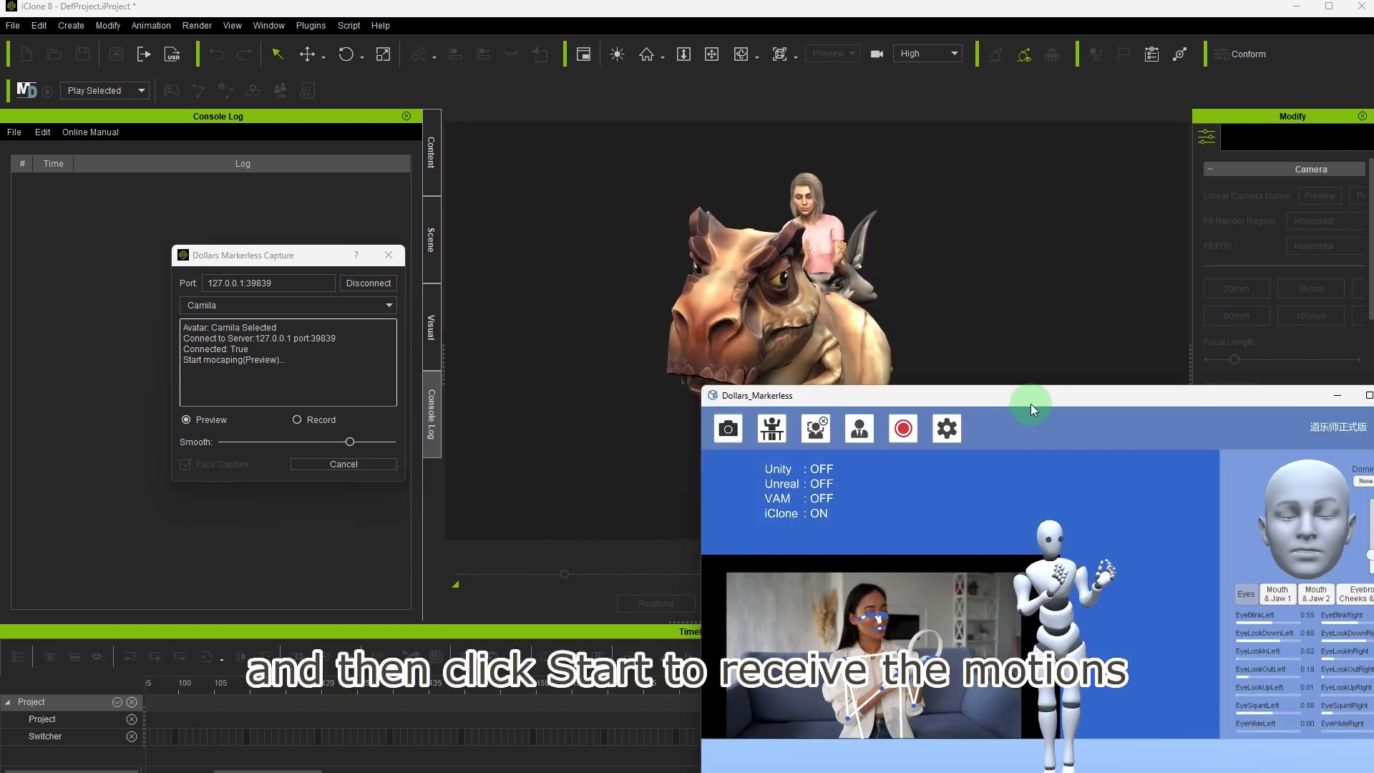
left_click(345, 463)
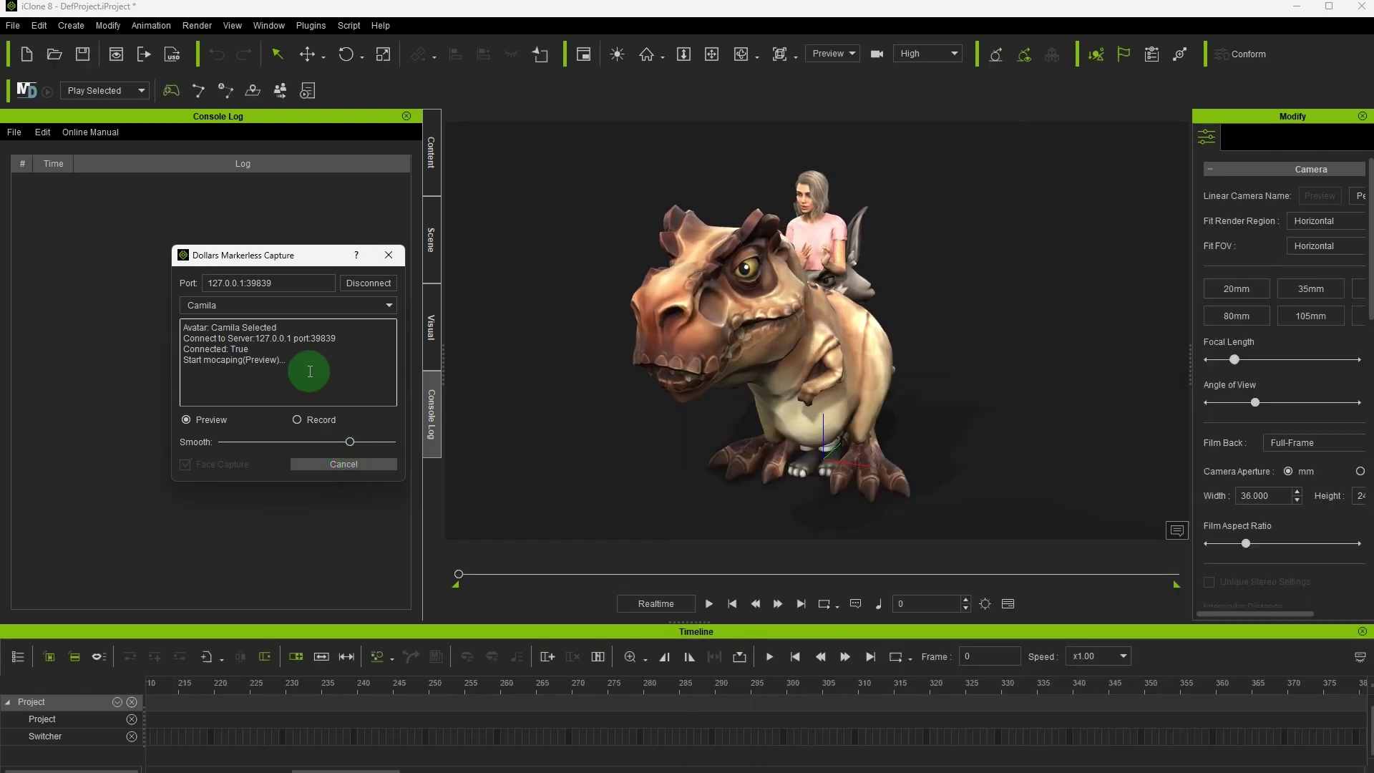
Step: Switch the target avatar to TRex, start its Preview, and compare its motion with the Dollars_Markerless source
left_click(282, 305)
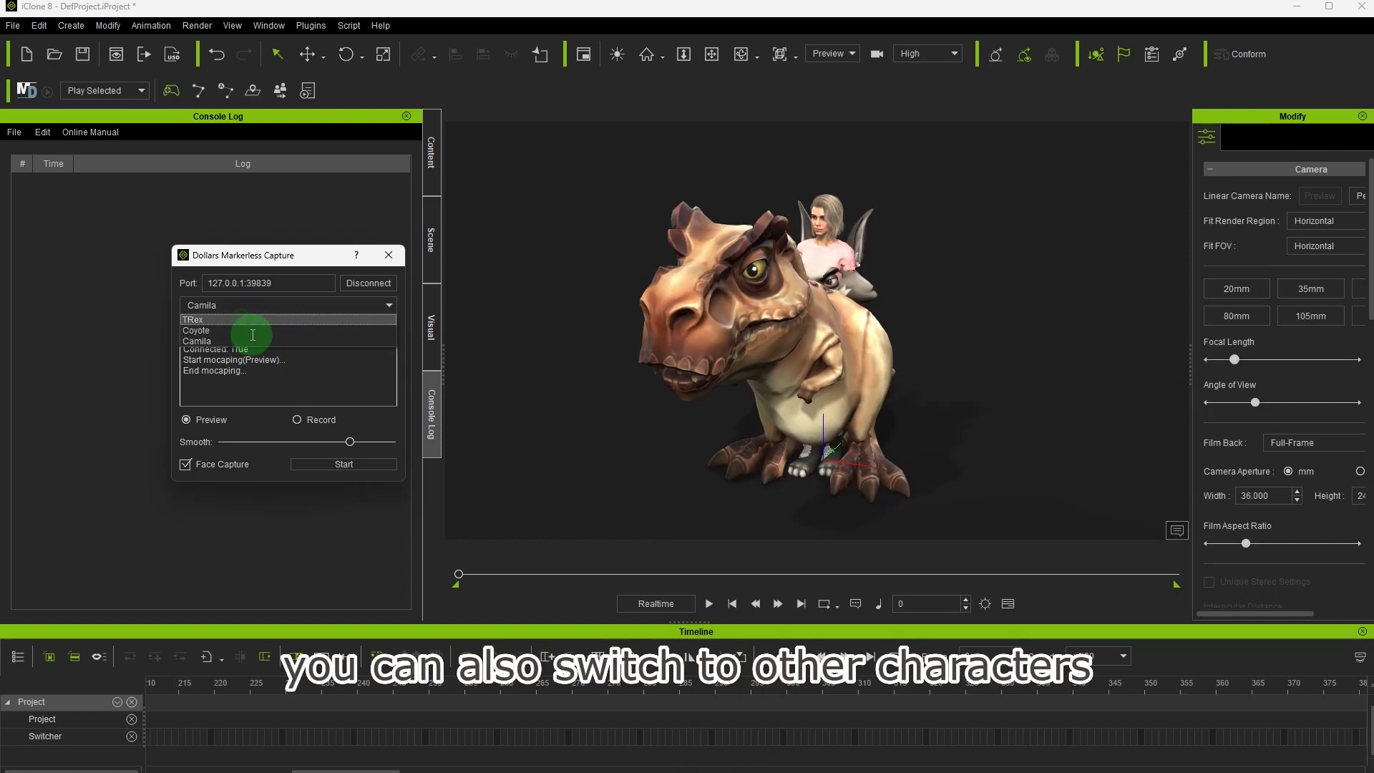
left_click(243, 320)
left_click(344, 463)
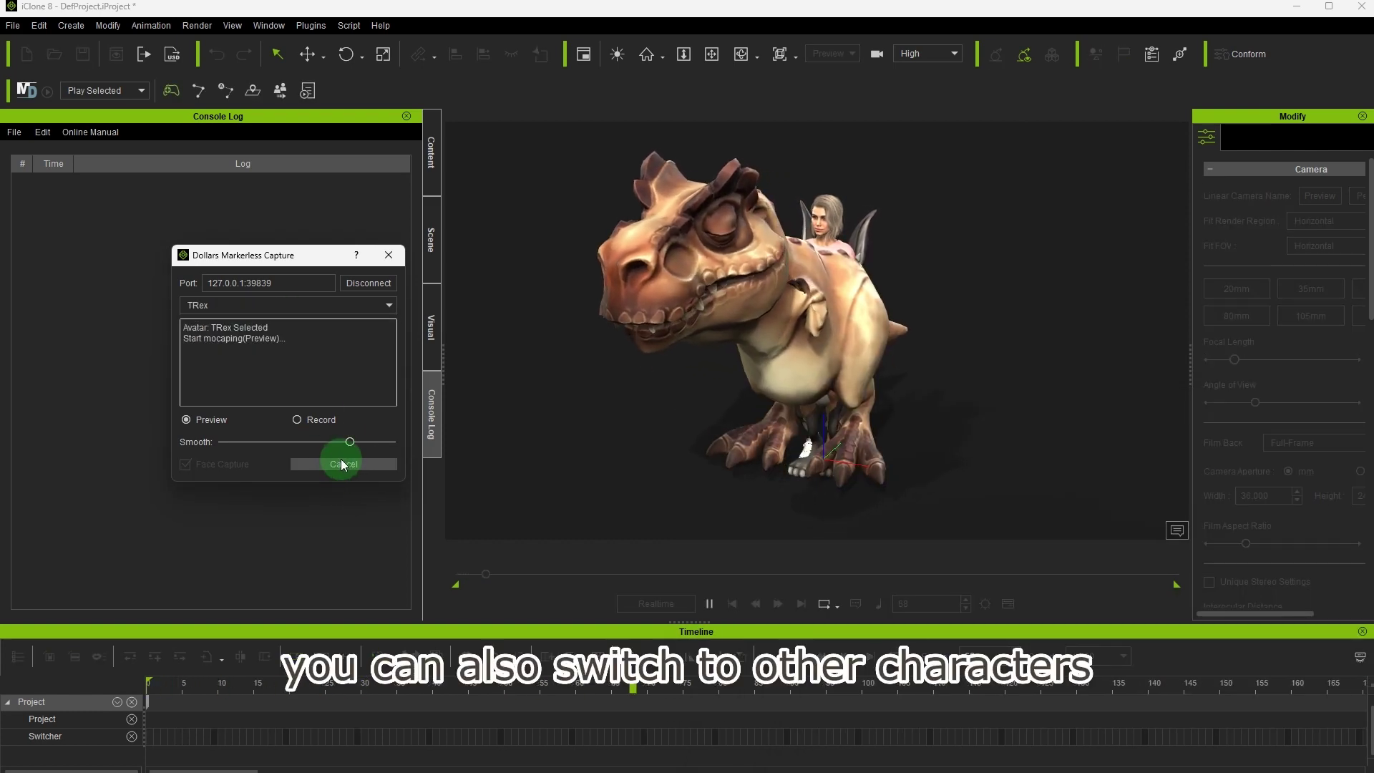
left_click(592, 482)
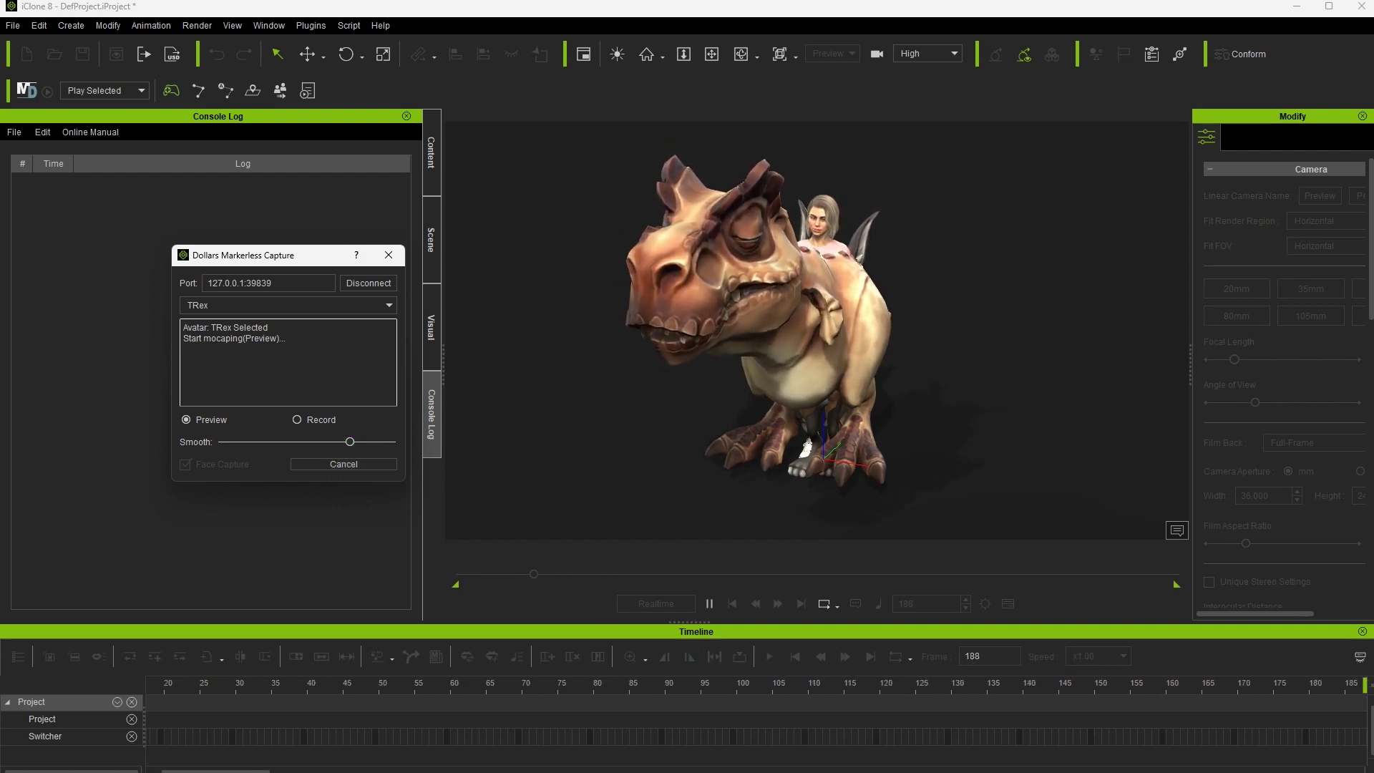
key("alt+Tab")
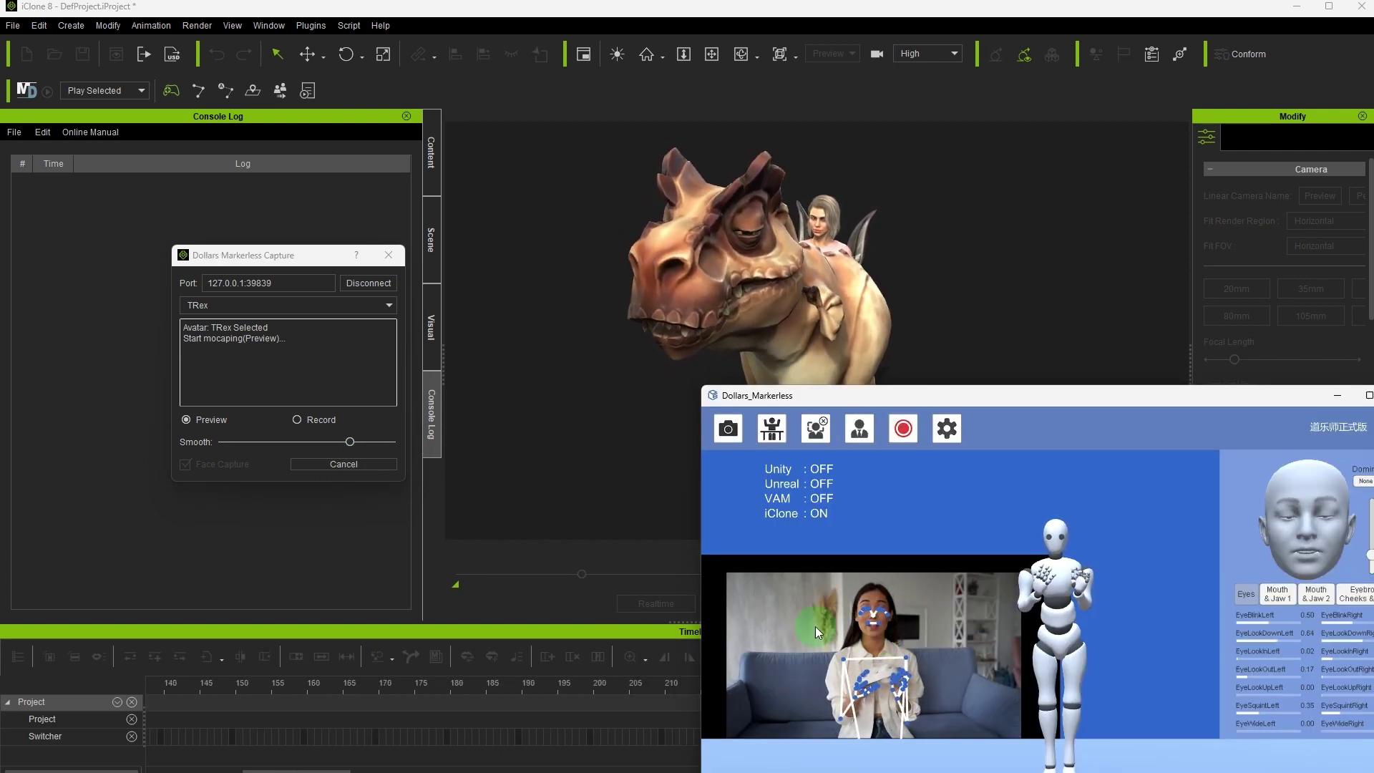
left_click(754, 590)
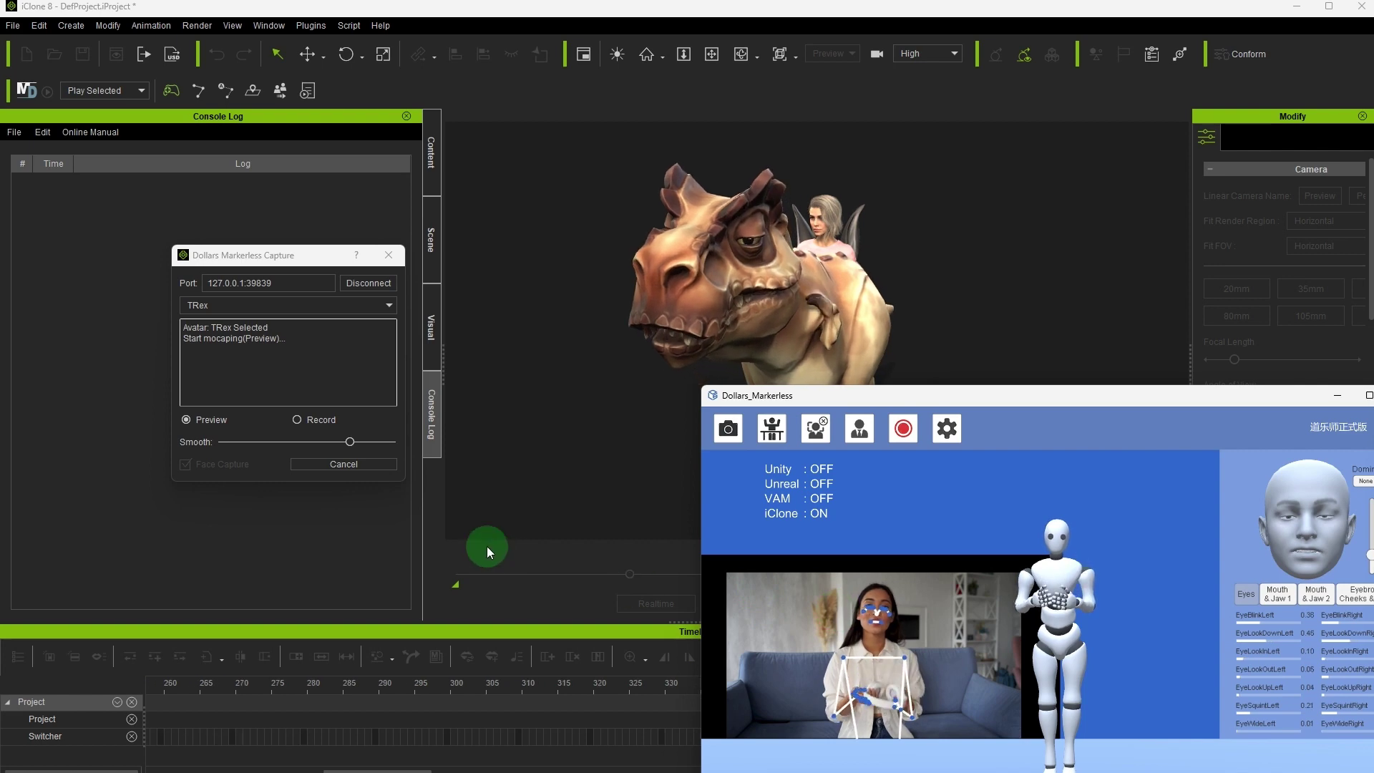
Step: Stop the TRex capture, select Coyote as the target avatar, and start its Preview
left_click(344, 464)
left_click(236, 305)
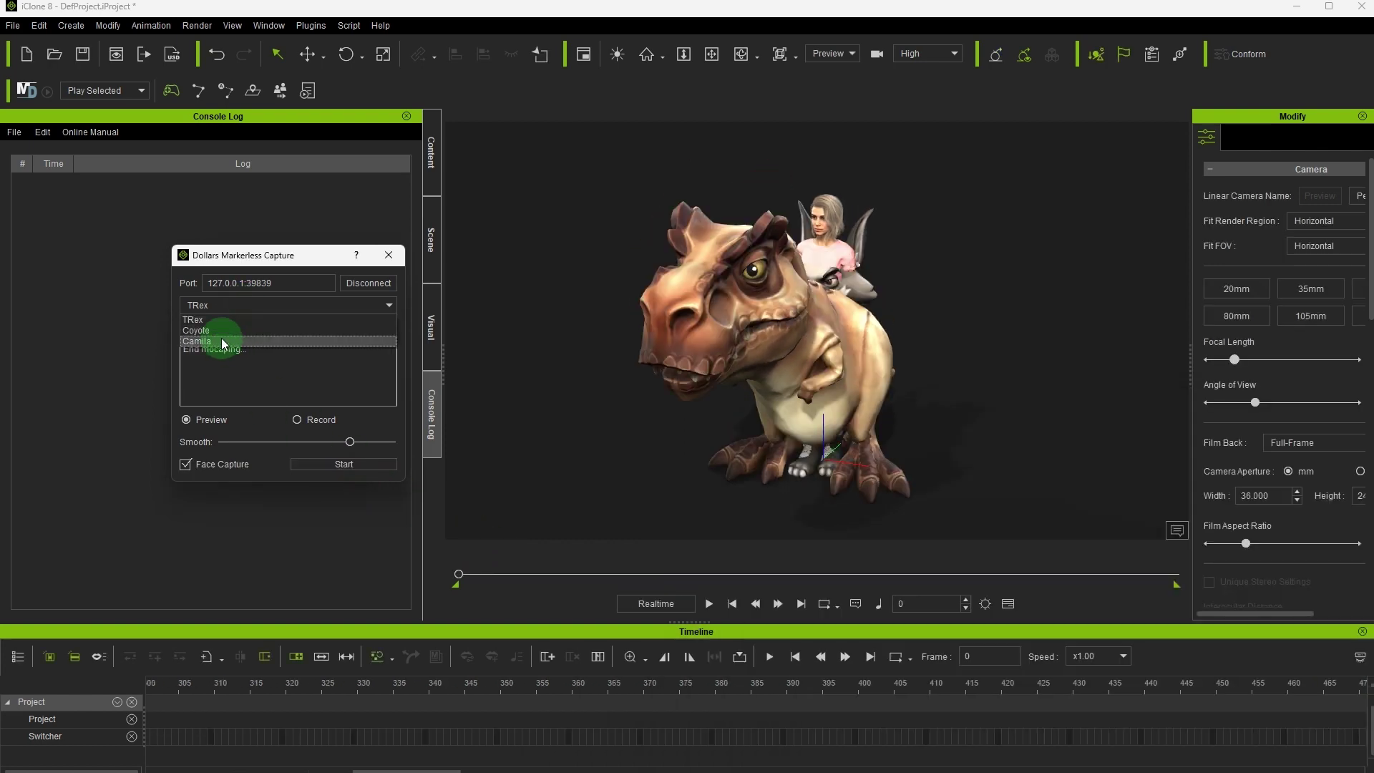
left_click(201, 318)
left_click(337, 465)
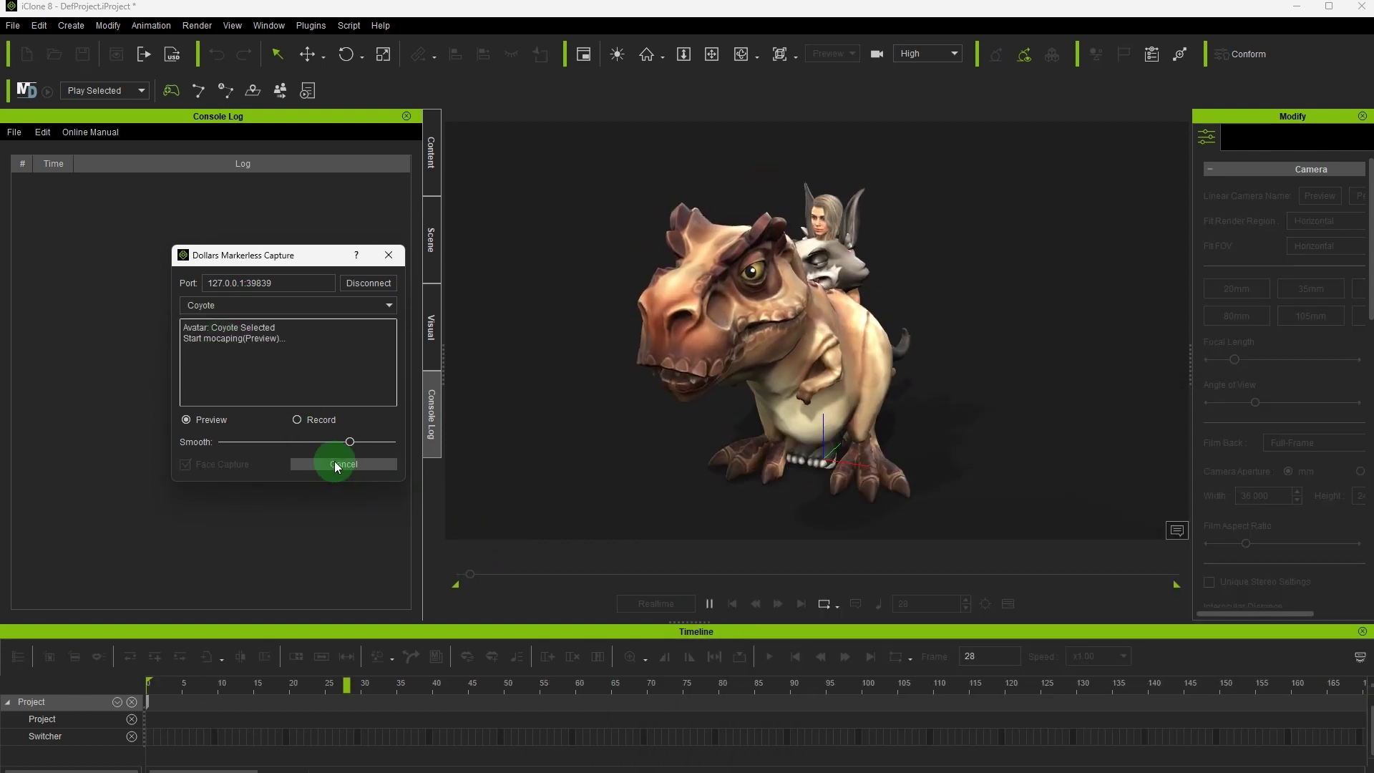